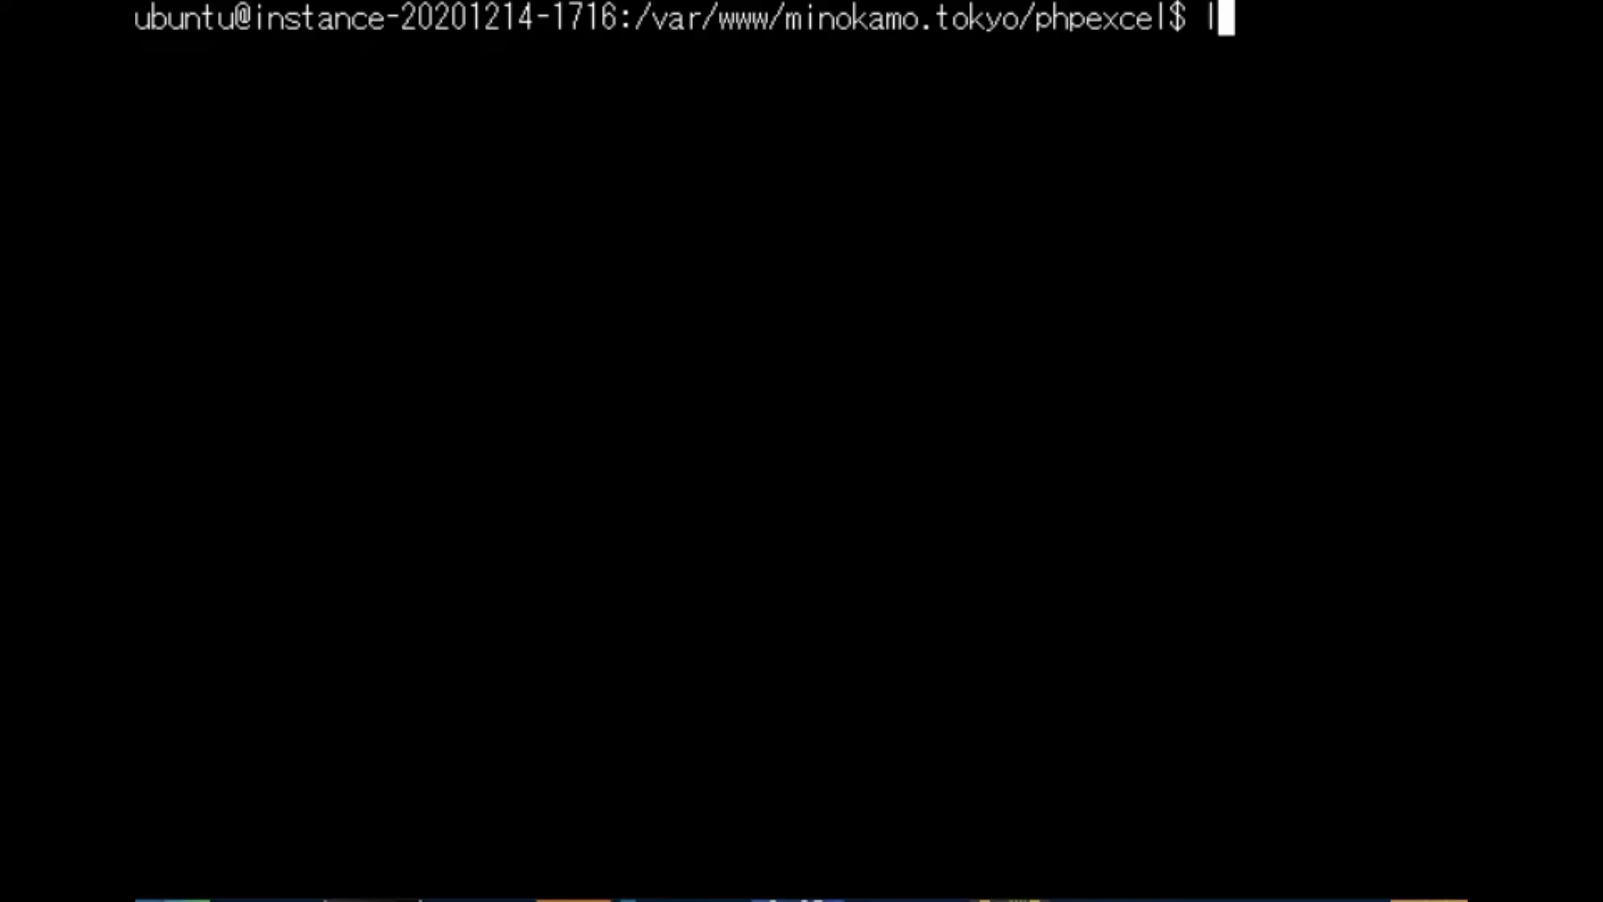
- List the phpexcel folder's files, then open a new index.php with sudo vi
type("s")
key("Return")
type("sud")
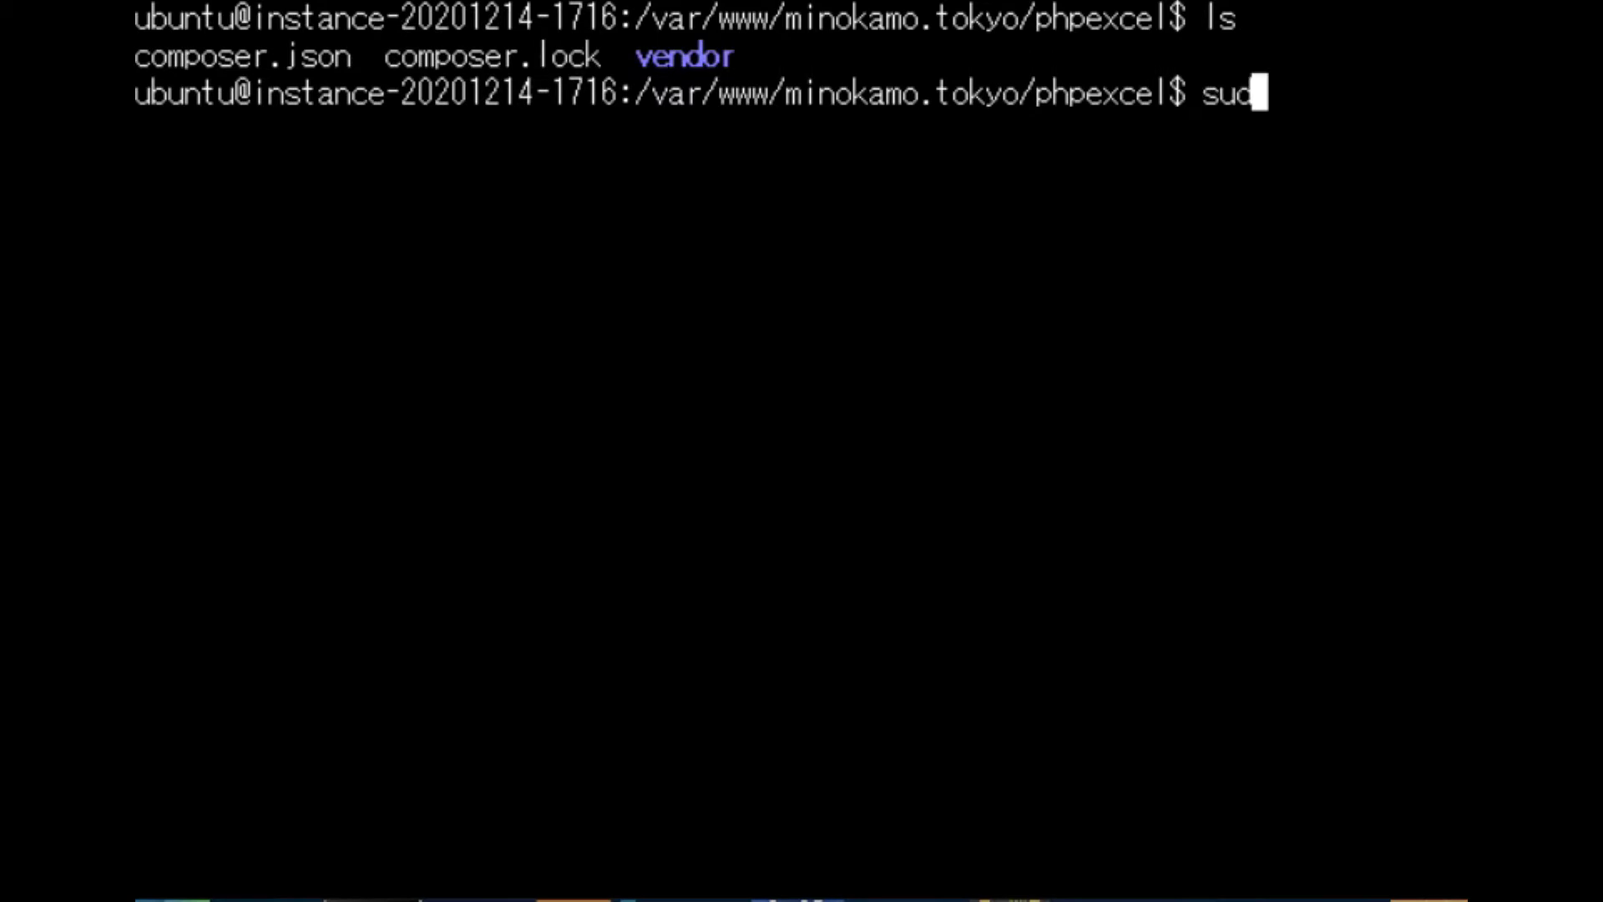
type("o vi index.php")
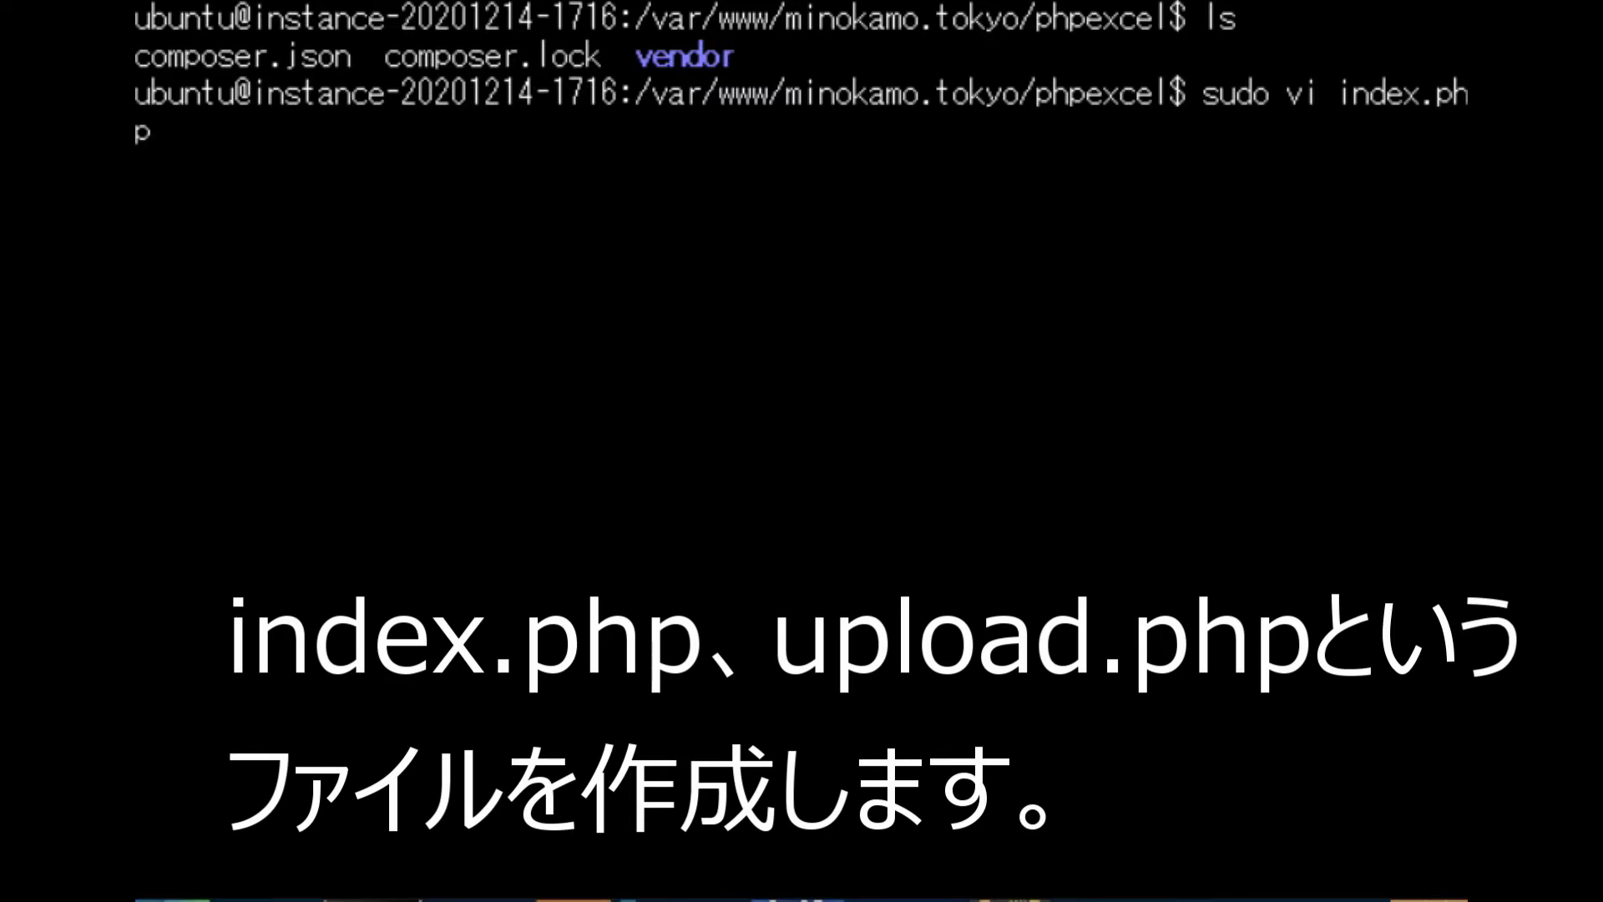
key("Return")
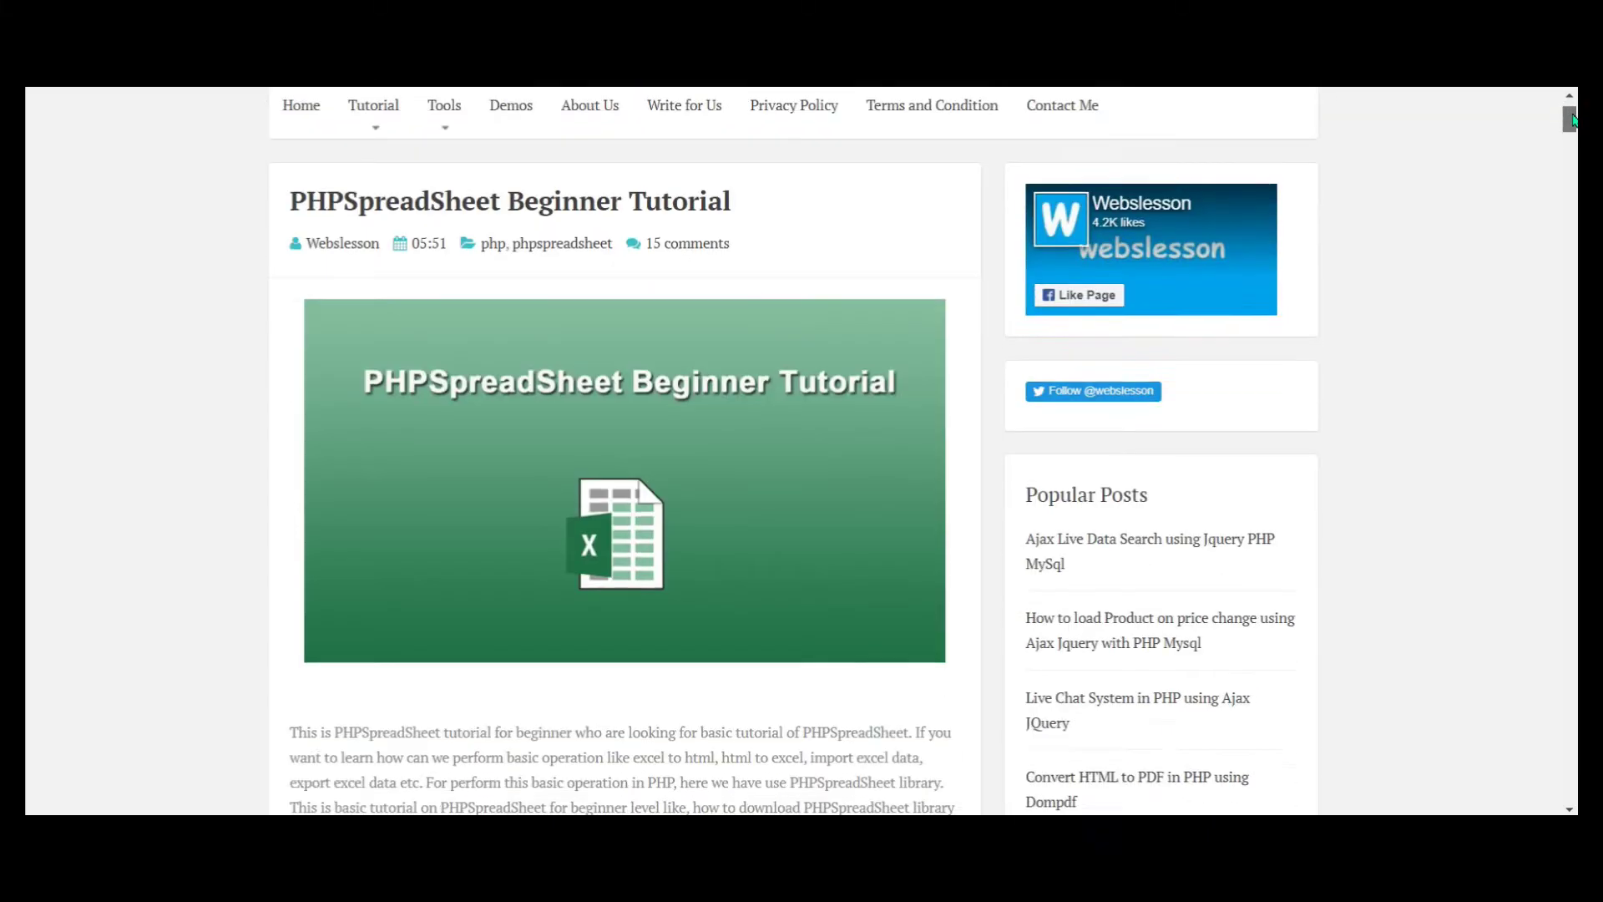
- Select and copy the tutorial's index.php code block
left_click_drag(1571, 134, 1571, 158)
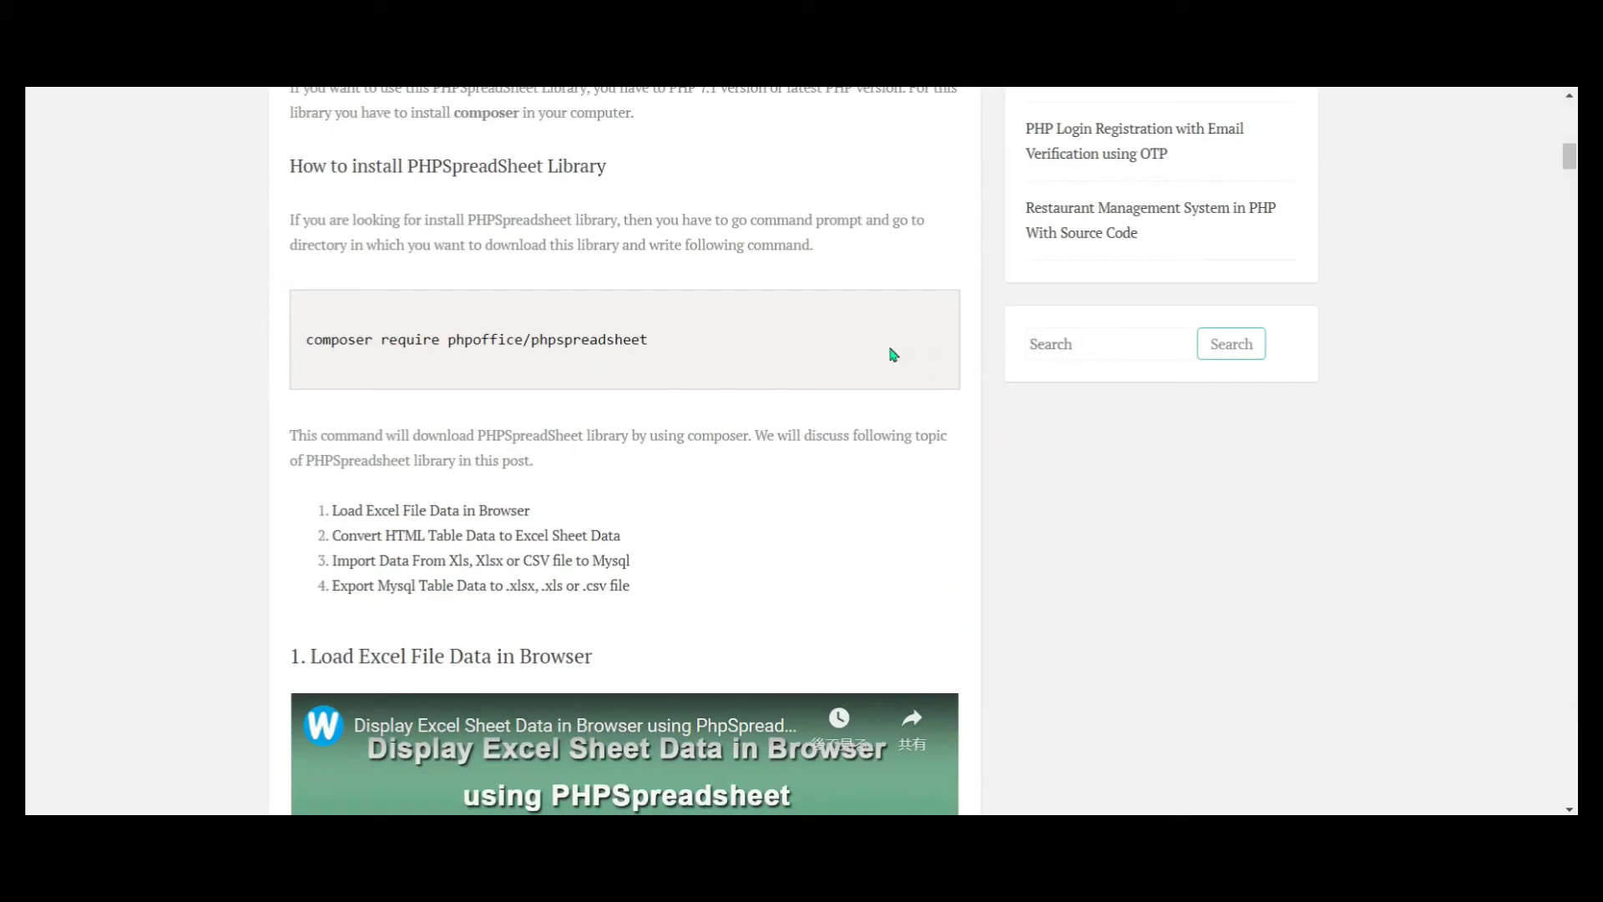
scroll(692, 378, "down", 3)
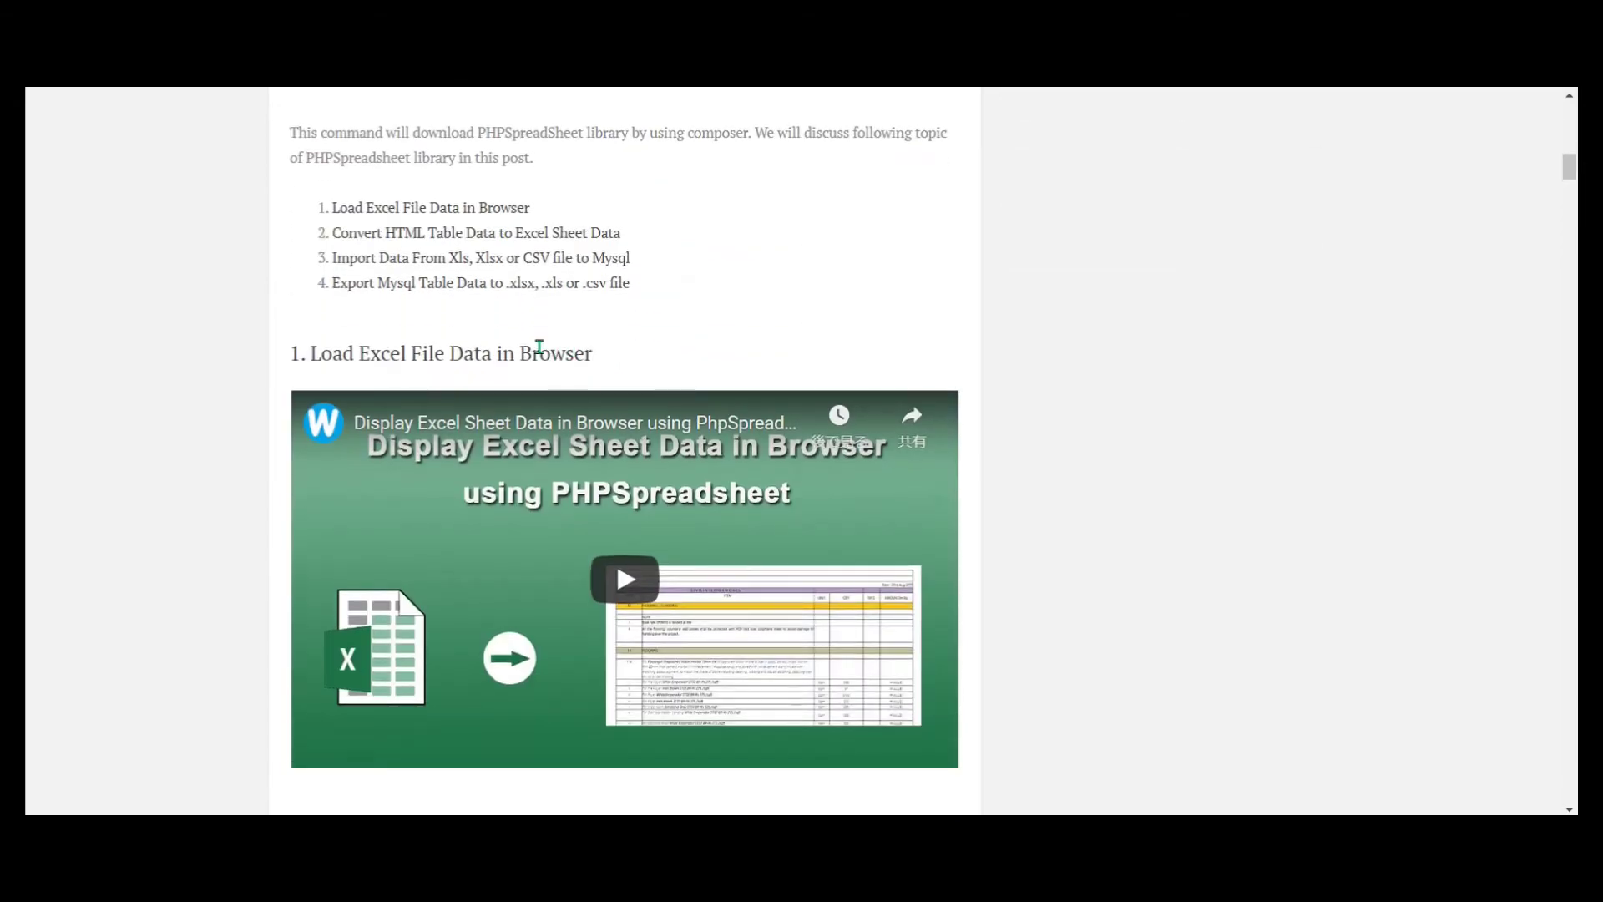
left_click_drag(319, 352, 594, 350)
left_click(687, 333)
scroll(690, 336, "down", 4)
scroll(691, 336, "down", 4)
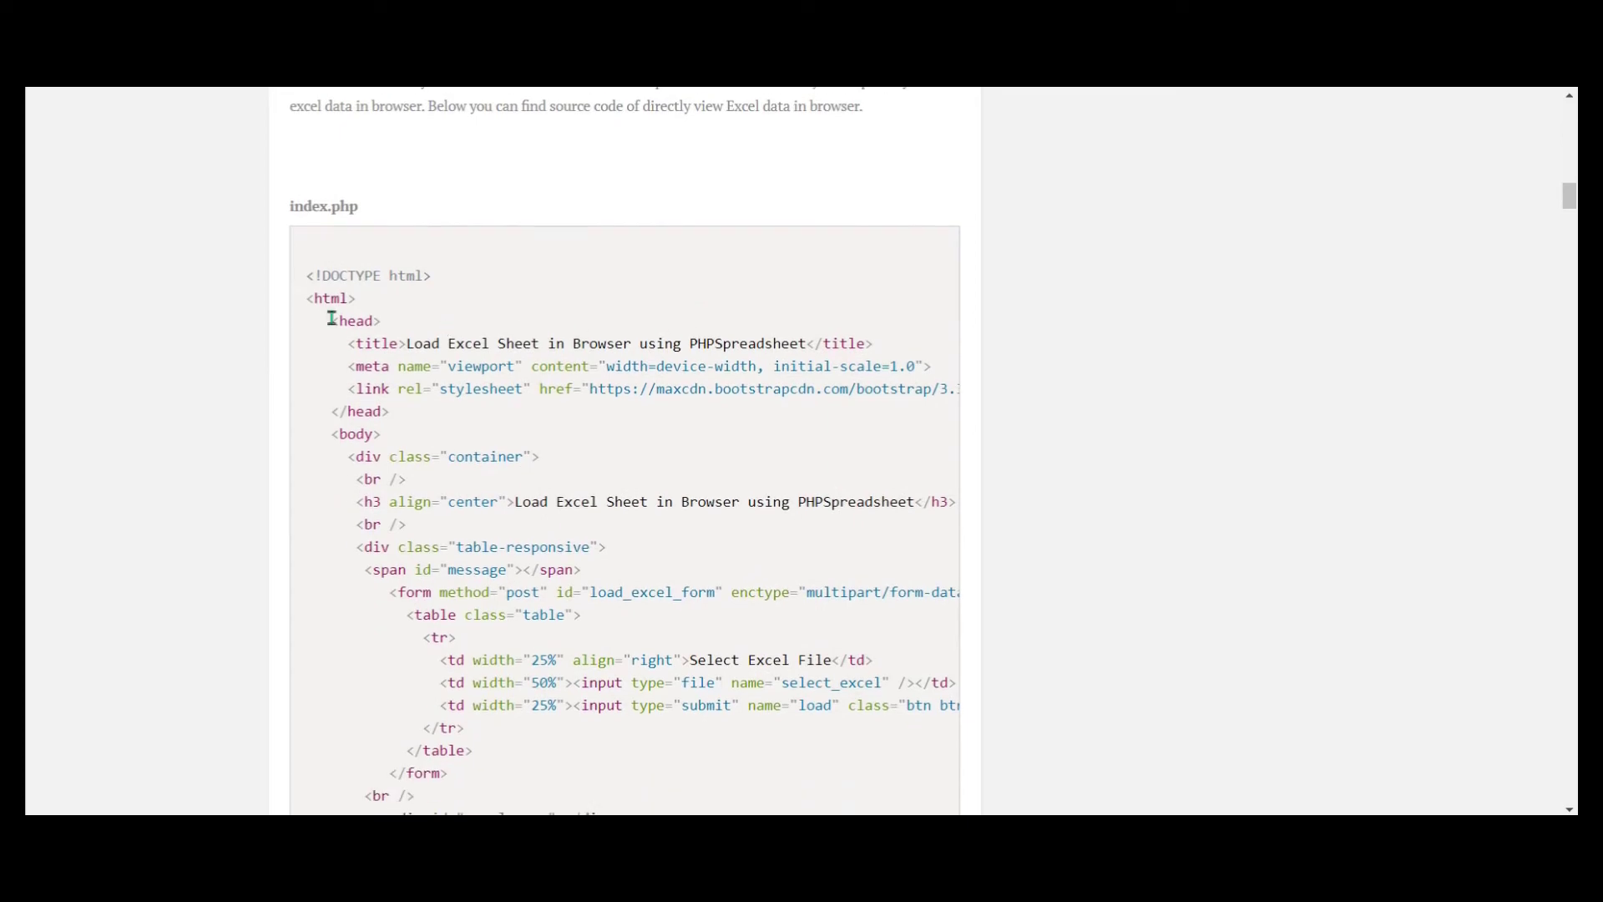
left_click_drag(305, 275, 406, 477)
scroll(404, 457, "down", 6)
scroll(405, 476, "down", 3)
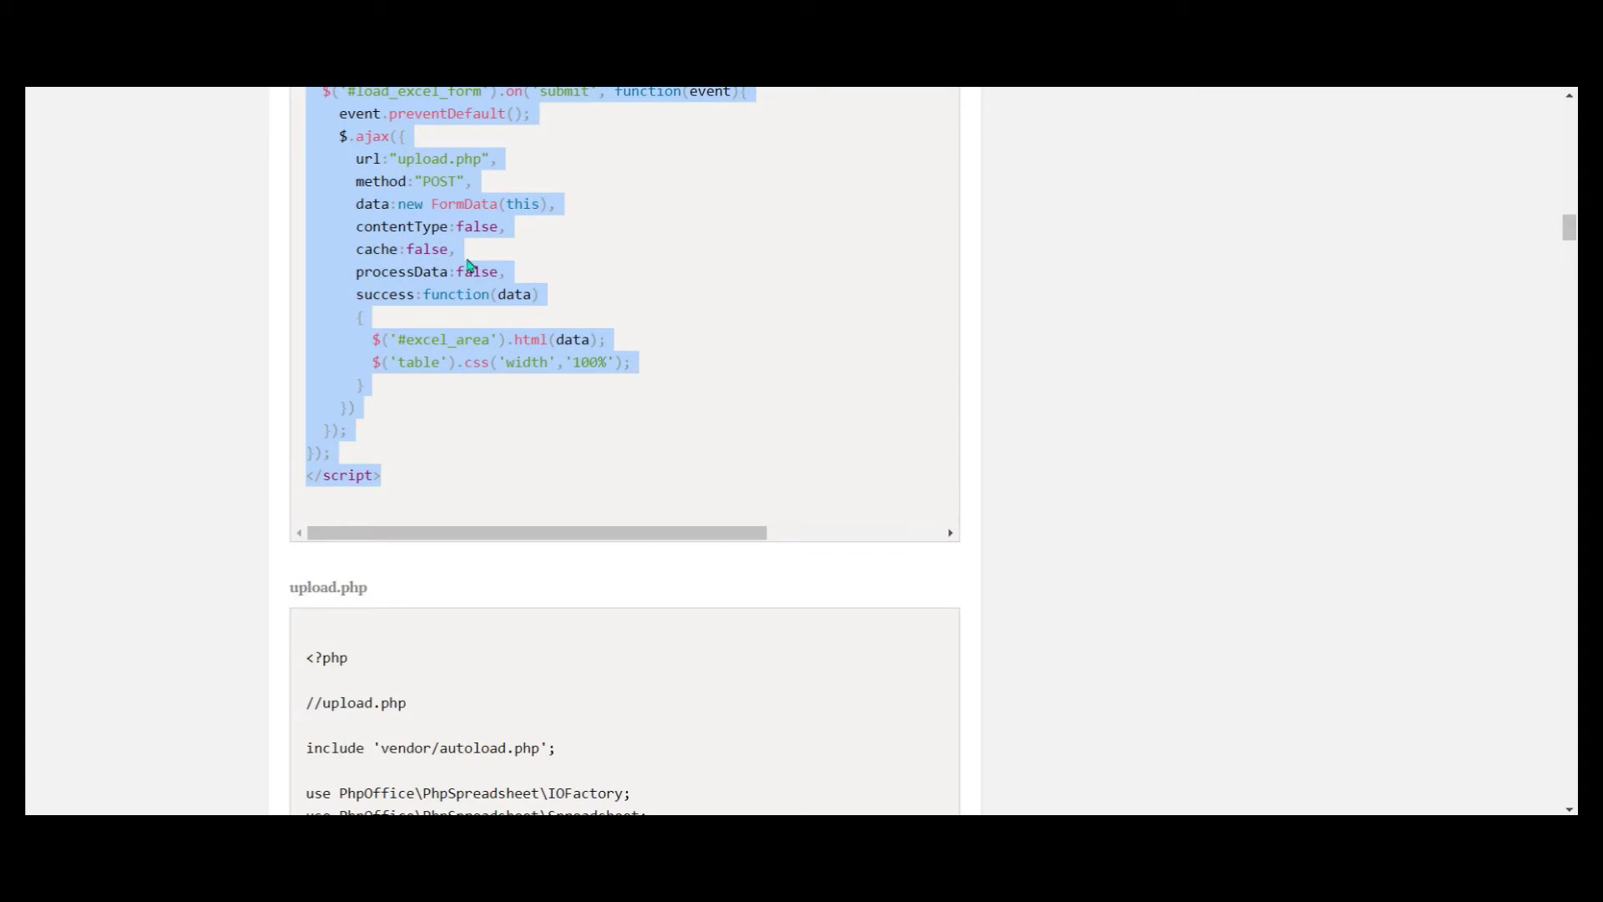
- Select the full upload.php code block further down the article
left_click(709, 291)
scroll(711, 294, "down", 4)
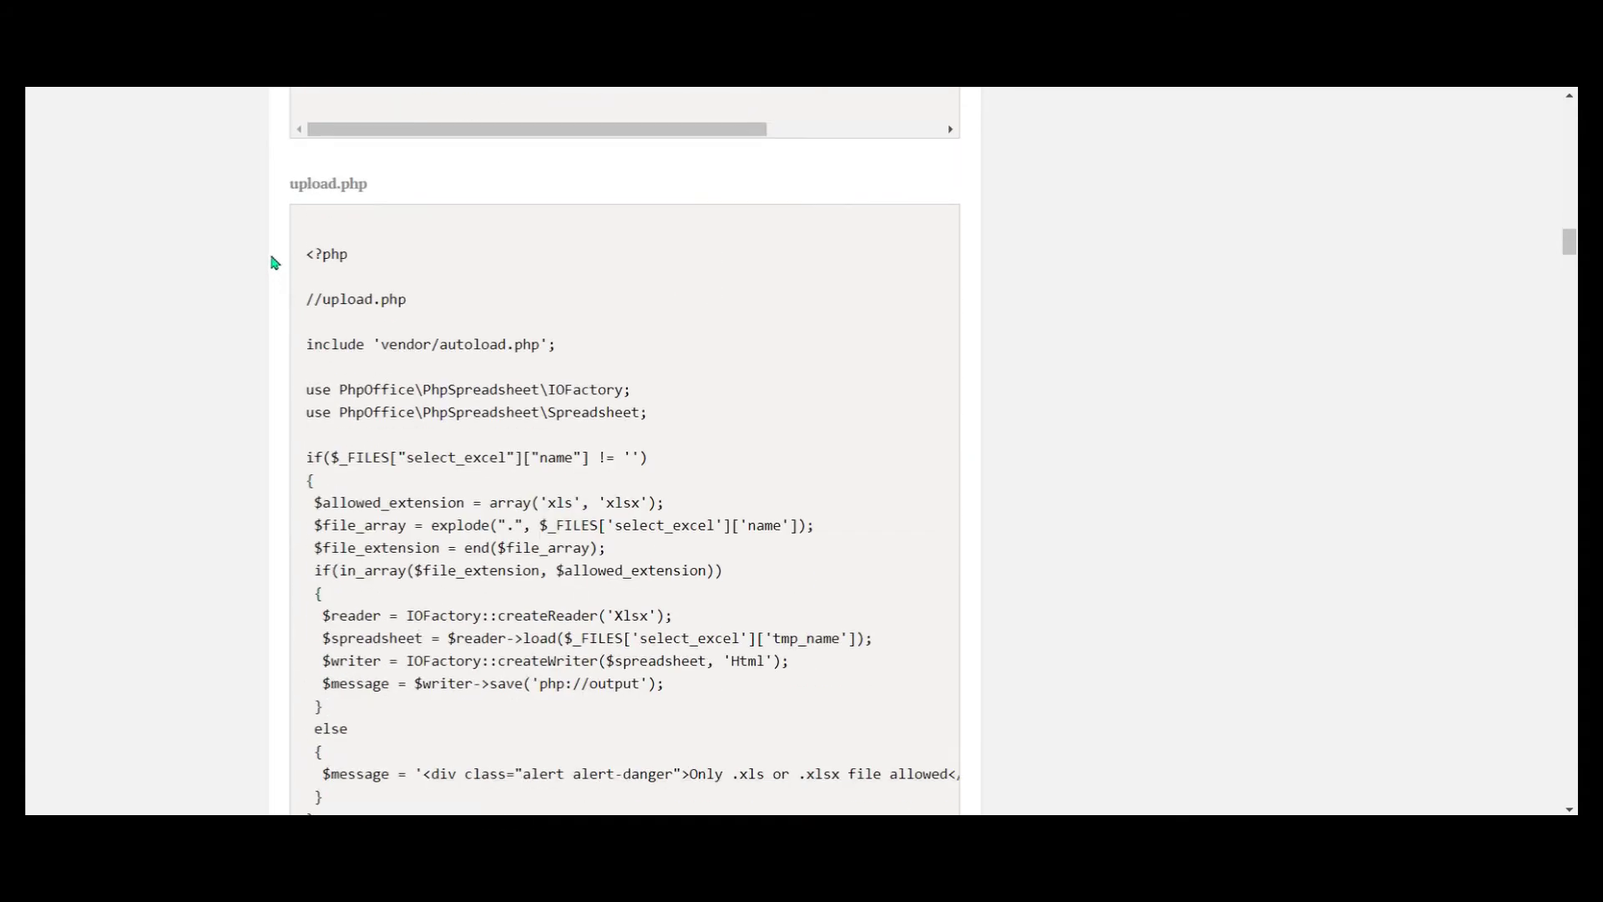
left_click_drag(307, 258, 460, 429)
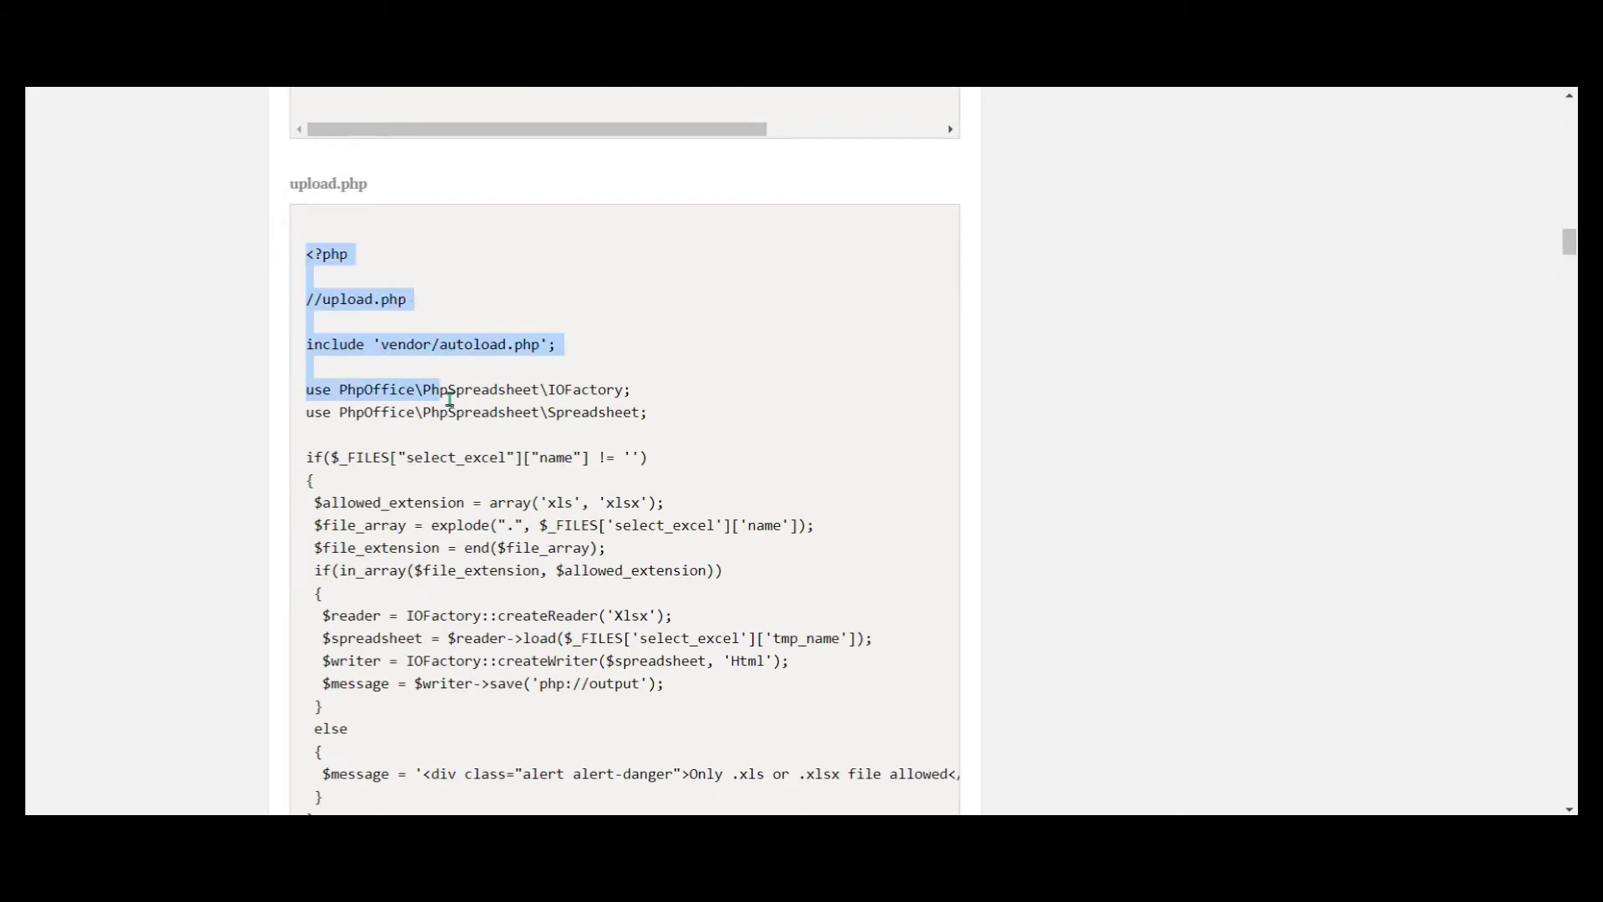
scroll(460, 417, "down", 7)
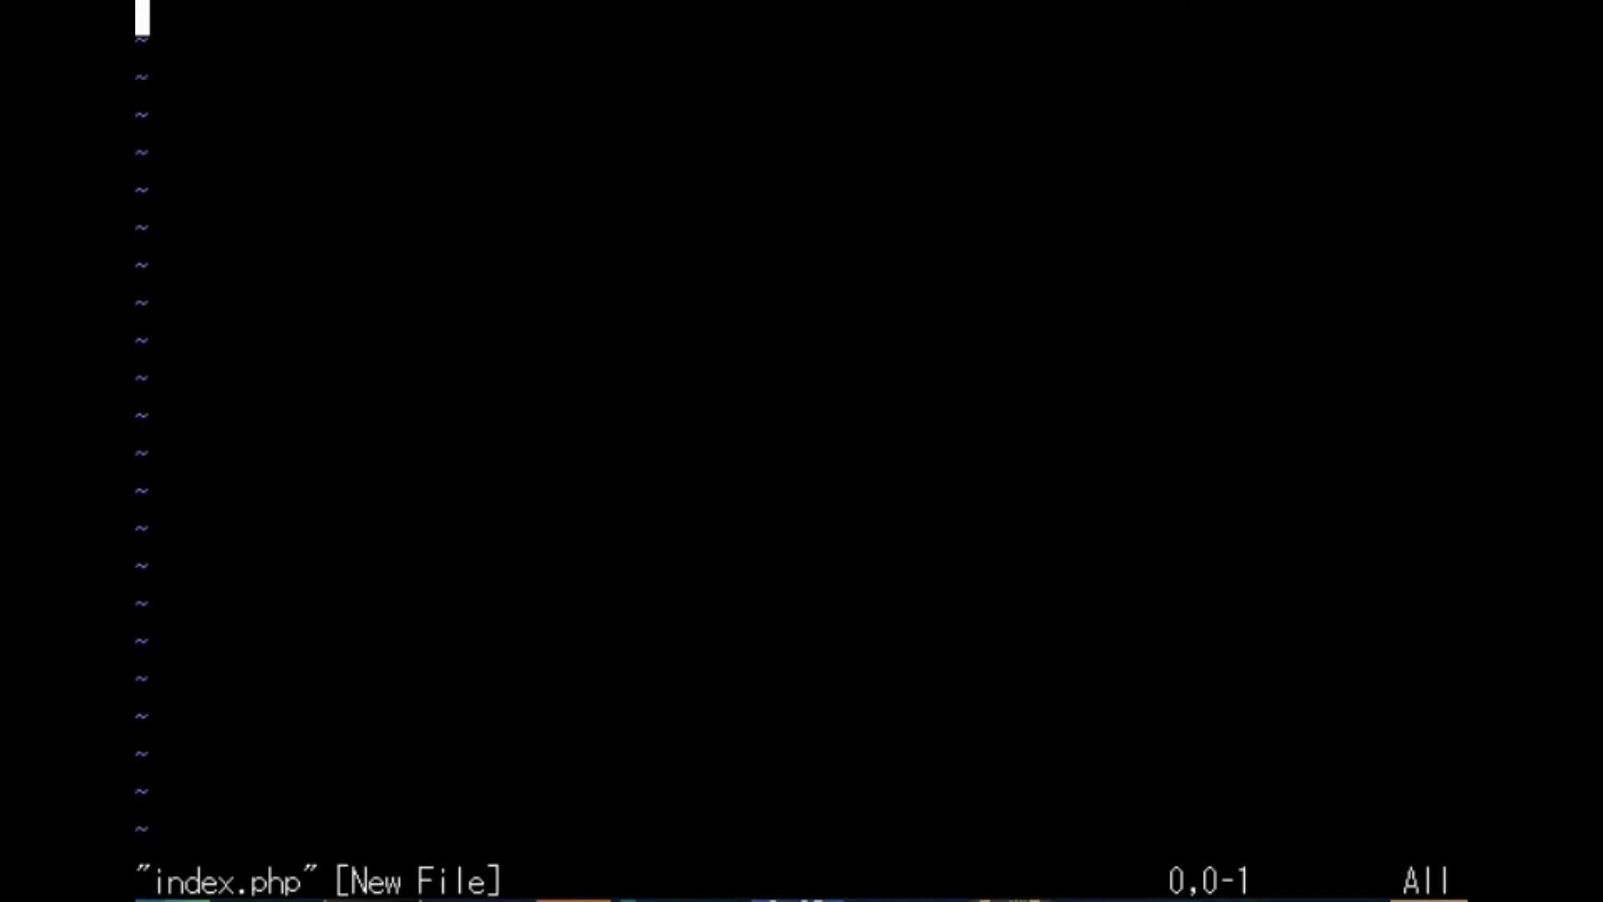
- Paste the tutorial's form and AJAX code into index.php, save with :wq, and recall the last command
key("i")
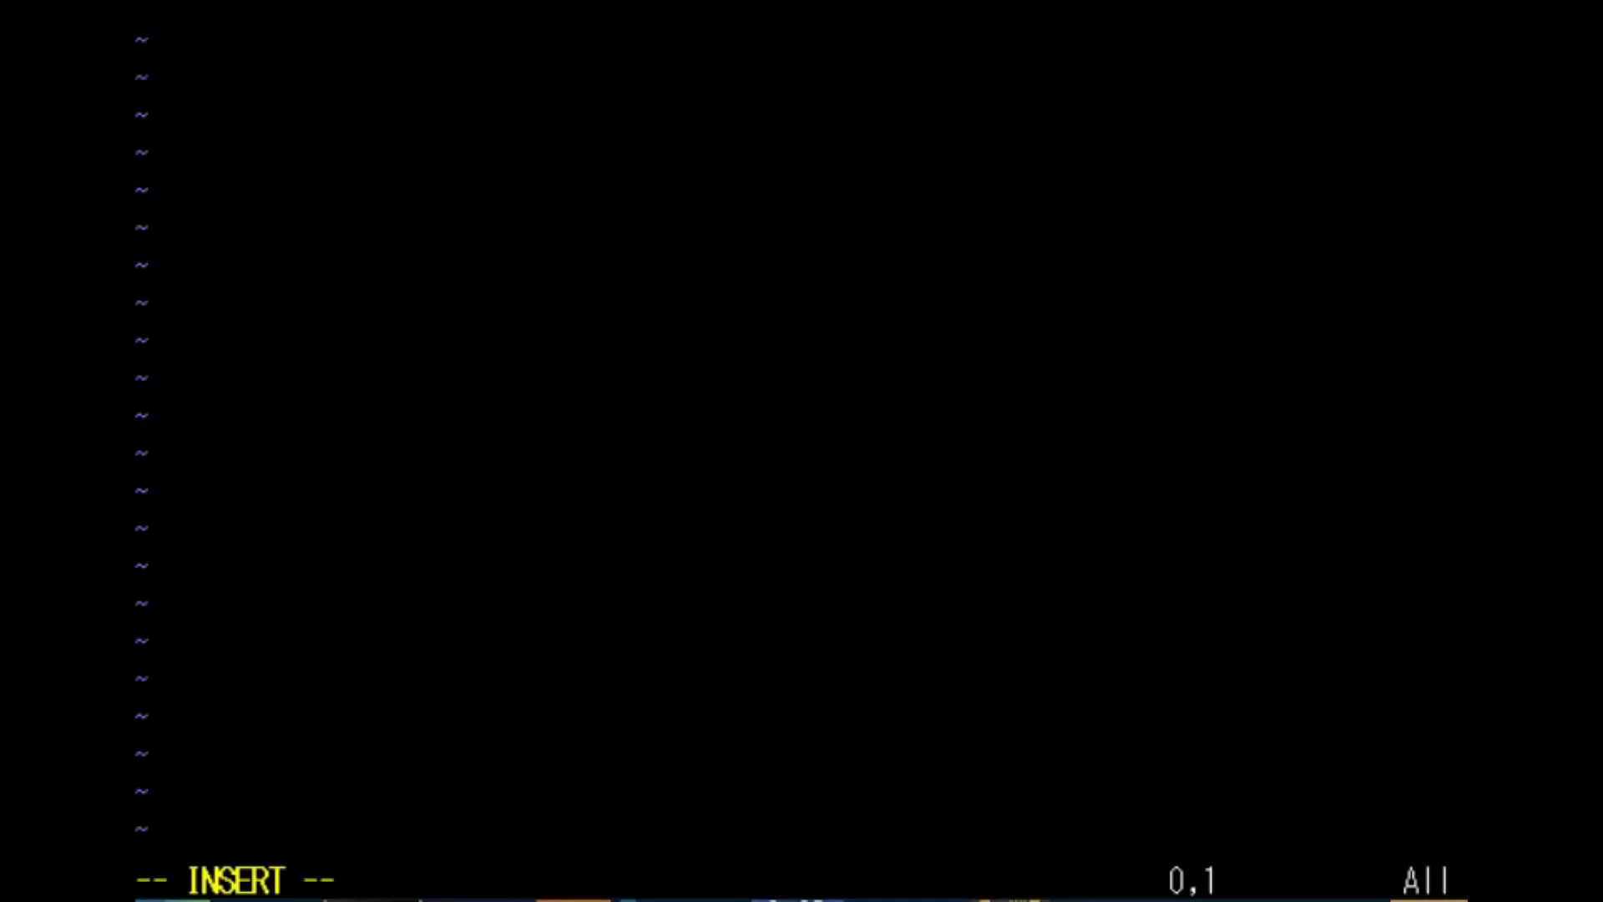
right_click(726, 153)
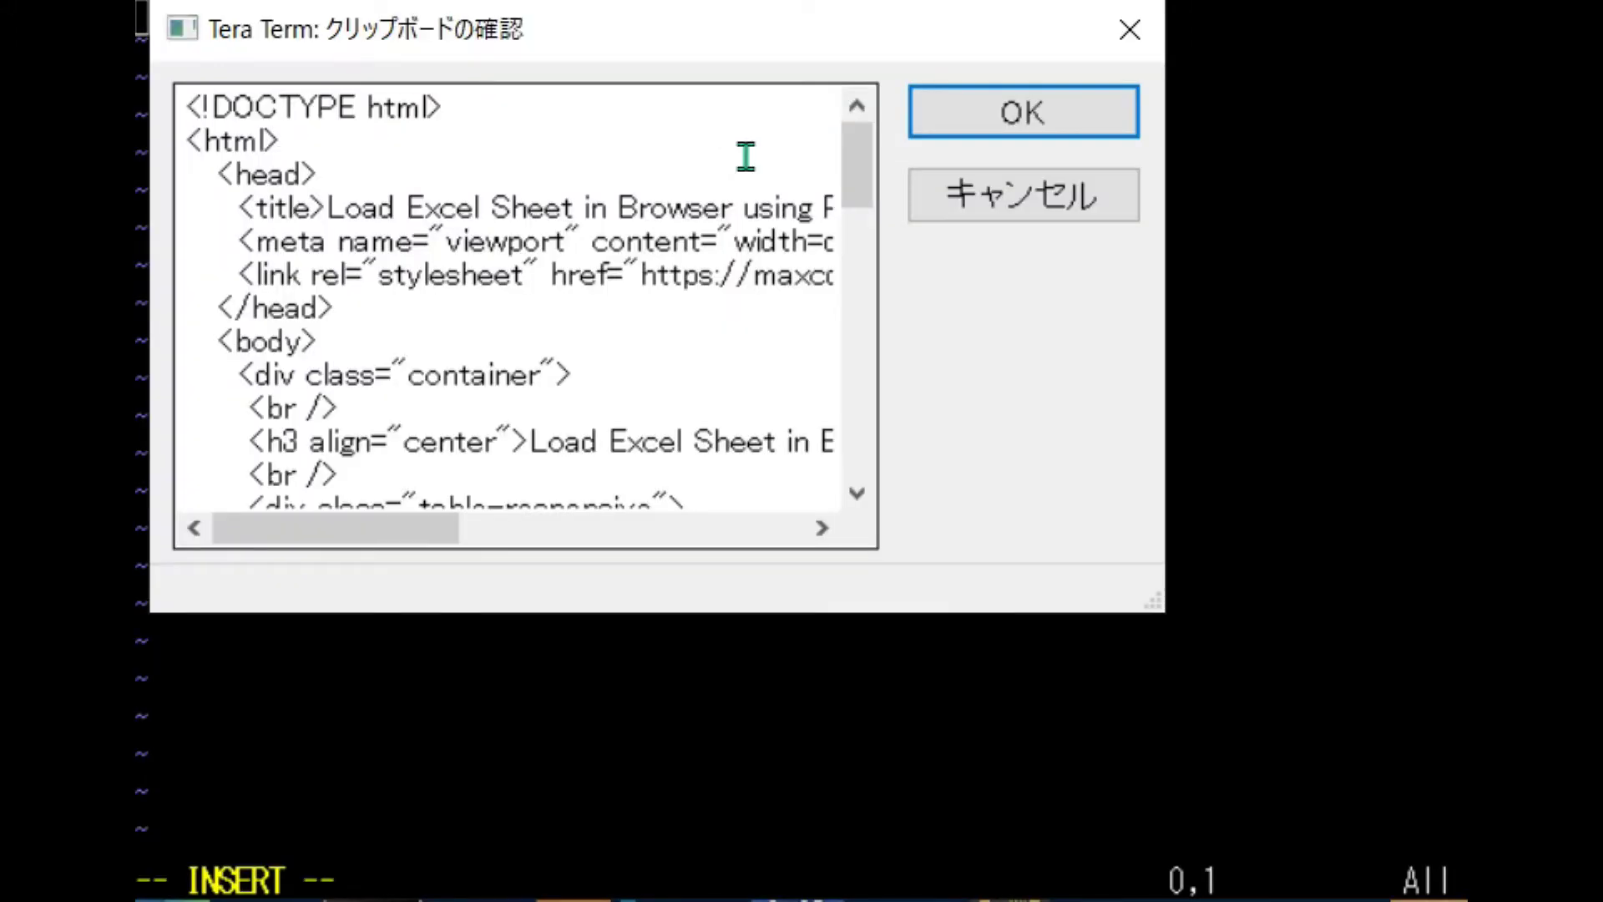
left_click_drag(852, 179, 851, 154)
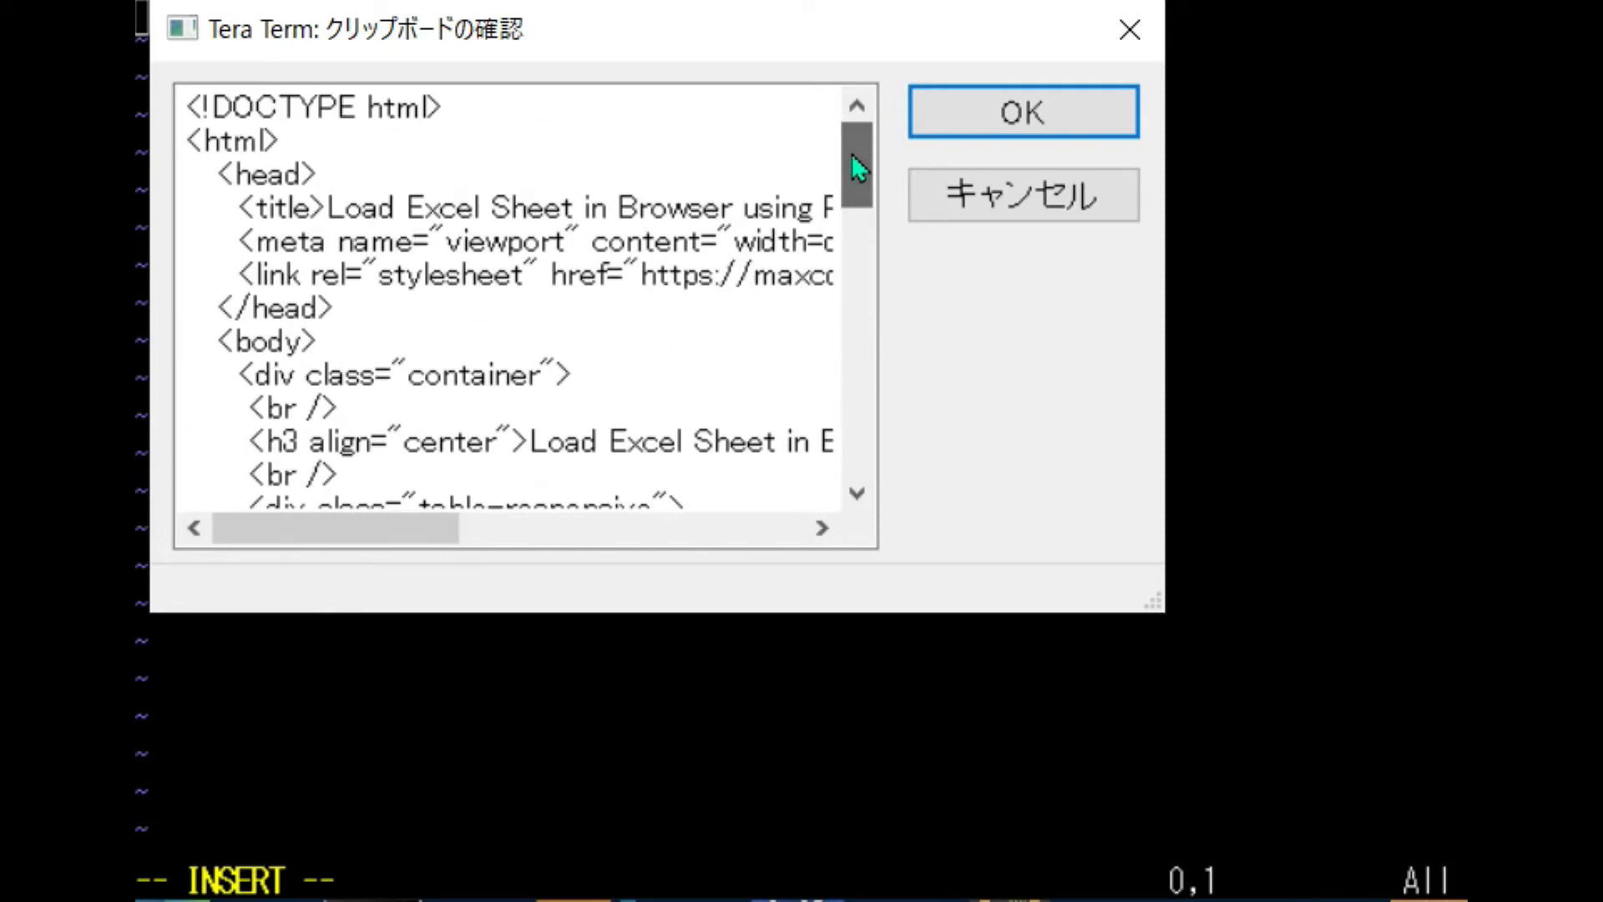
left_click(991, 123)
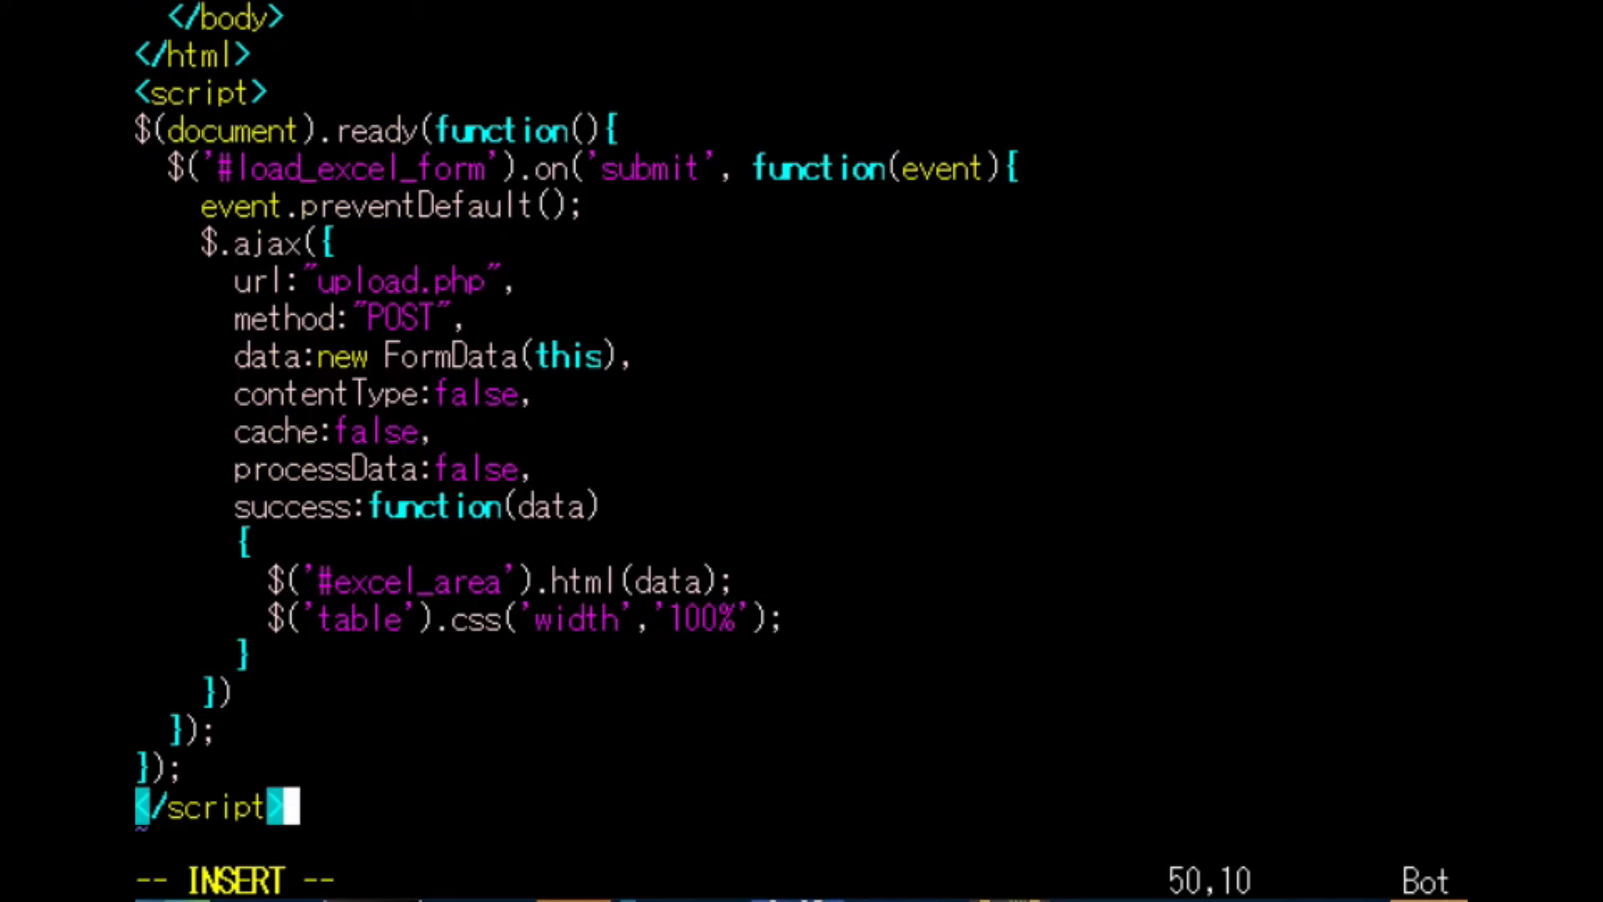
key("Escape")
type(":wq")
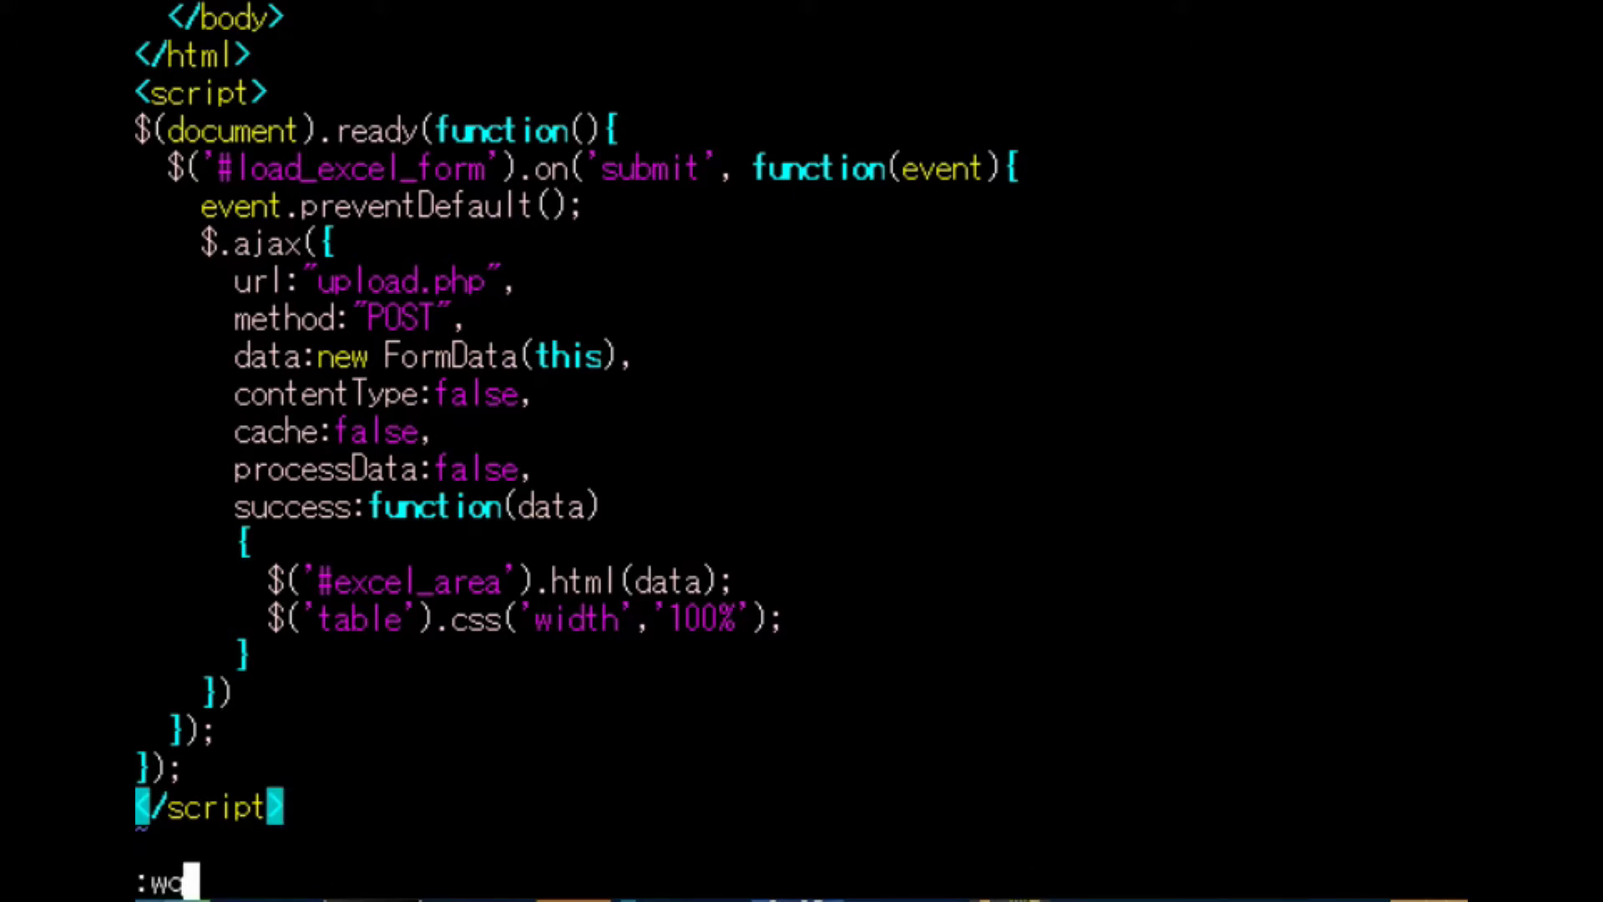
key("Return")
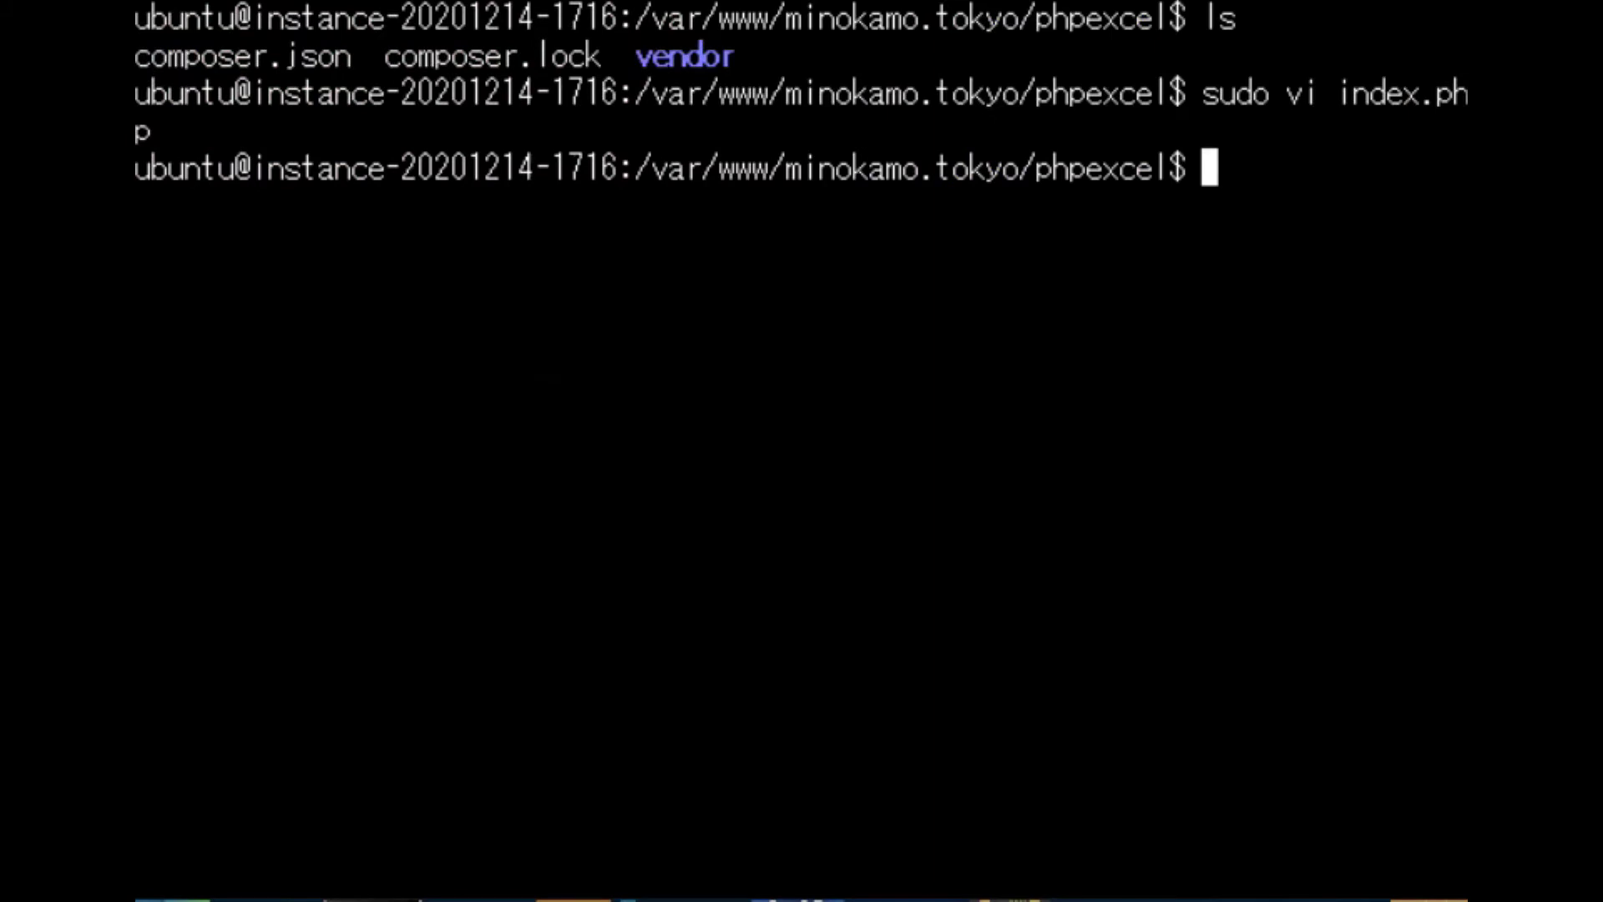
key("Up")
- Open a new upload.php in vi and paste the tutorial's PHP upload code
key("BackSpace")
key("BackSpace")
key("BackSpace")
key("BackSpace")
key("BackSpace")
key("BackSpace")
key("BackSpace")
key("BackSpace")
key("BackSpace")
type("upload.php")
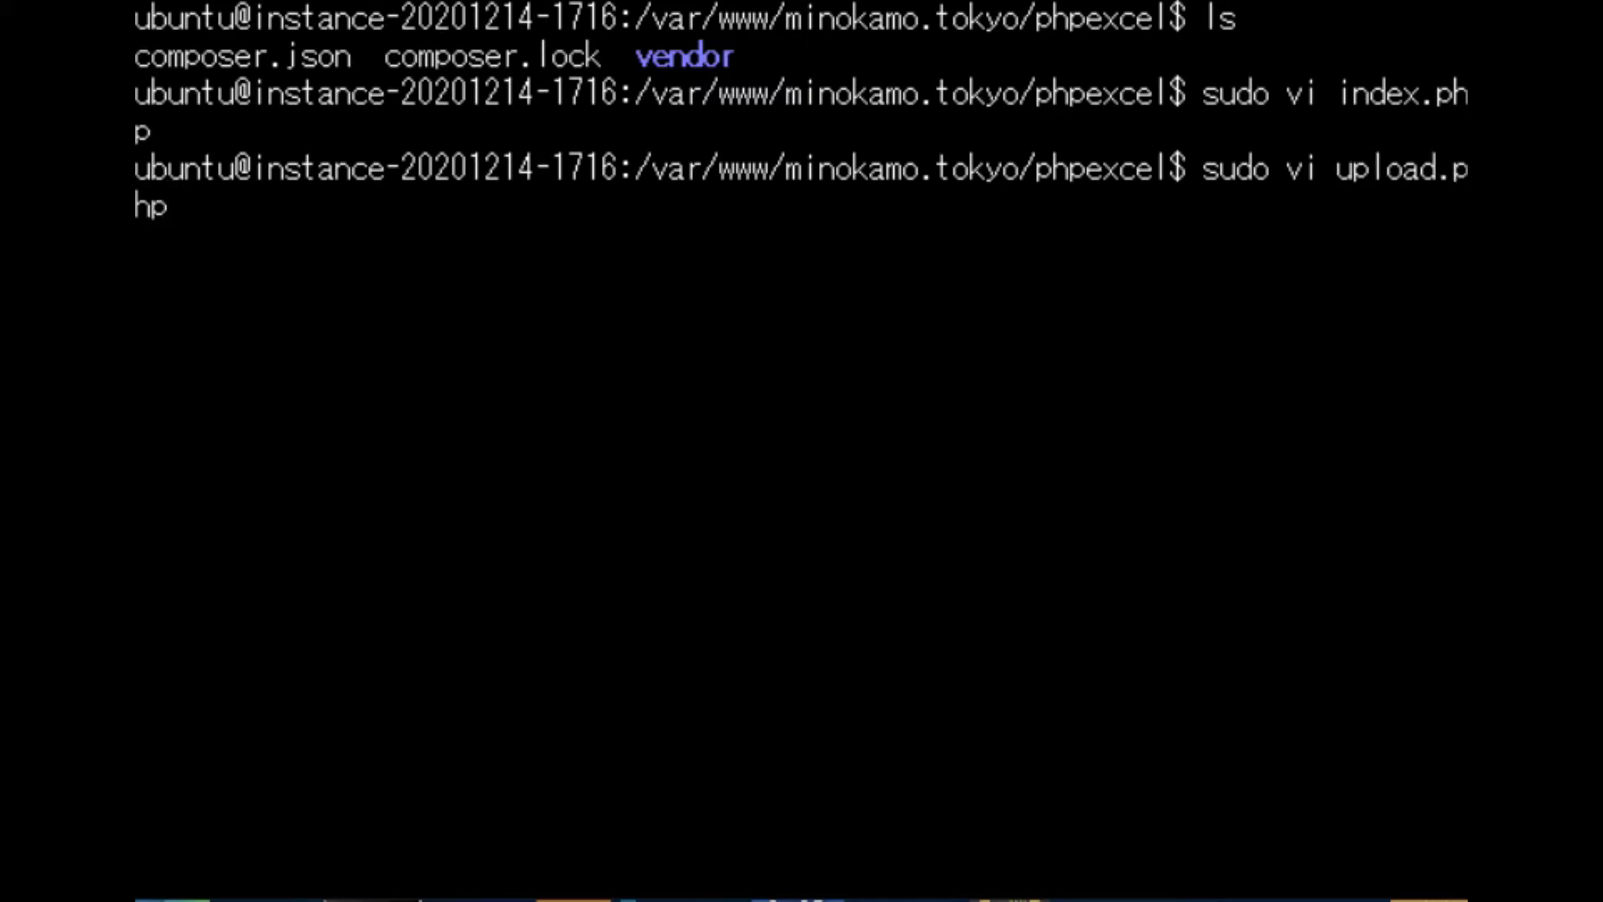
key("Return")
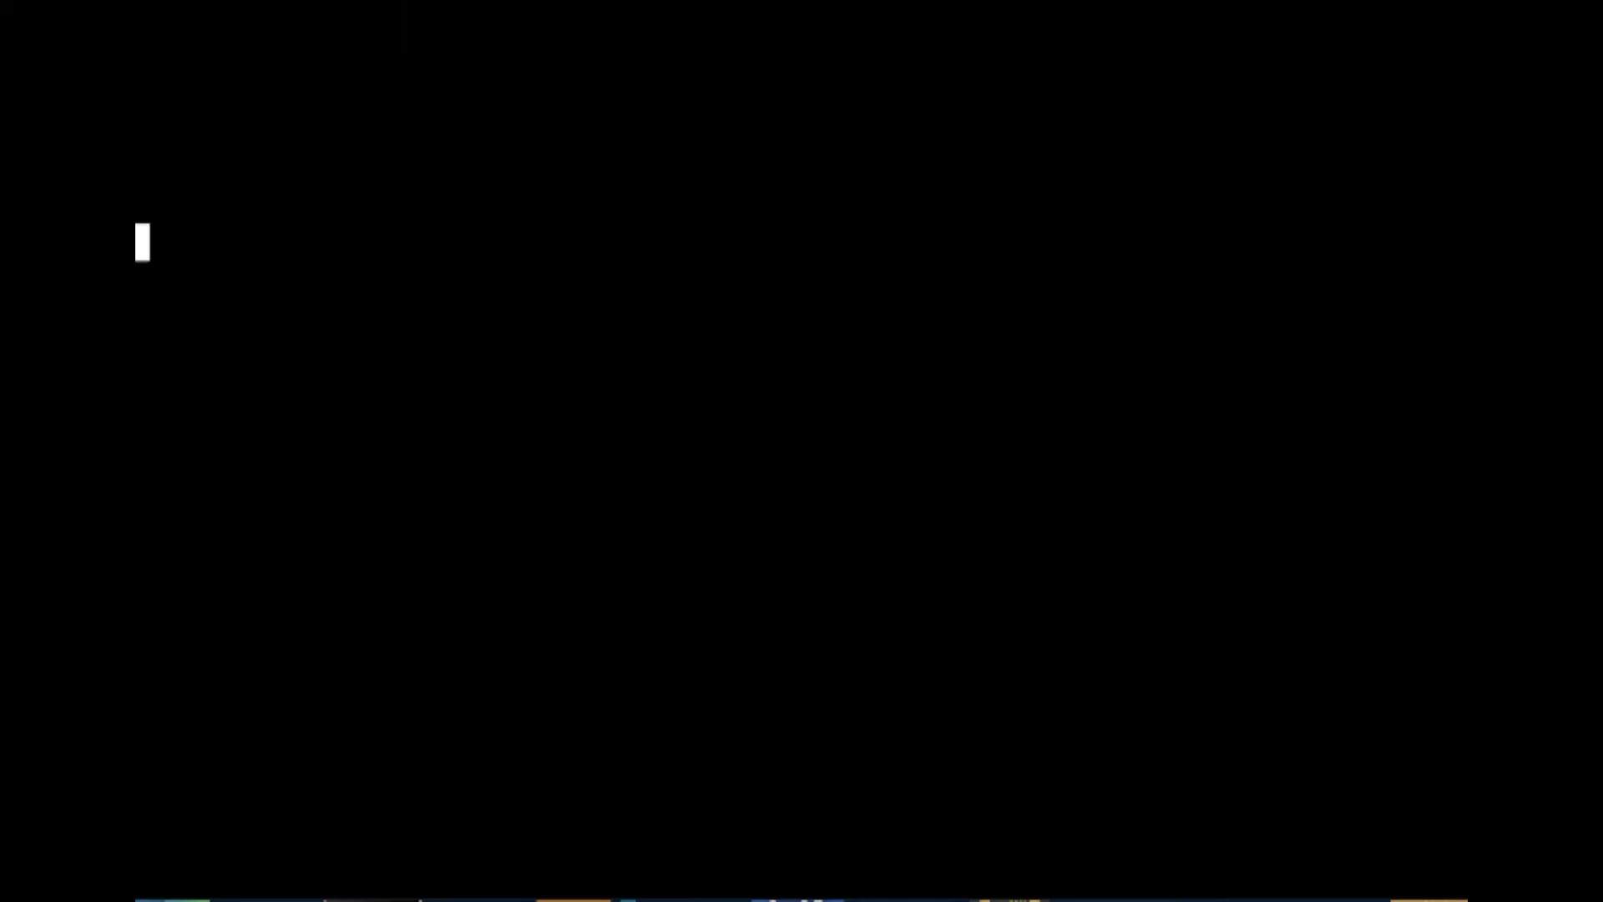
key("i")
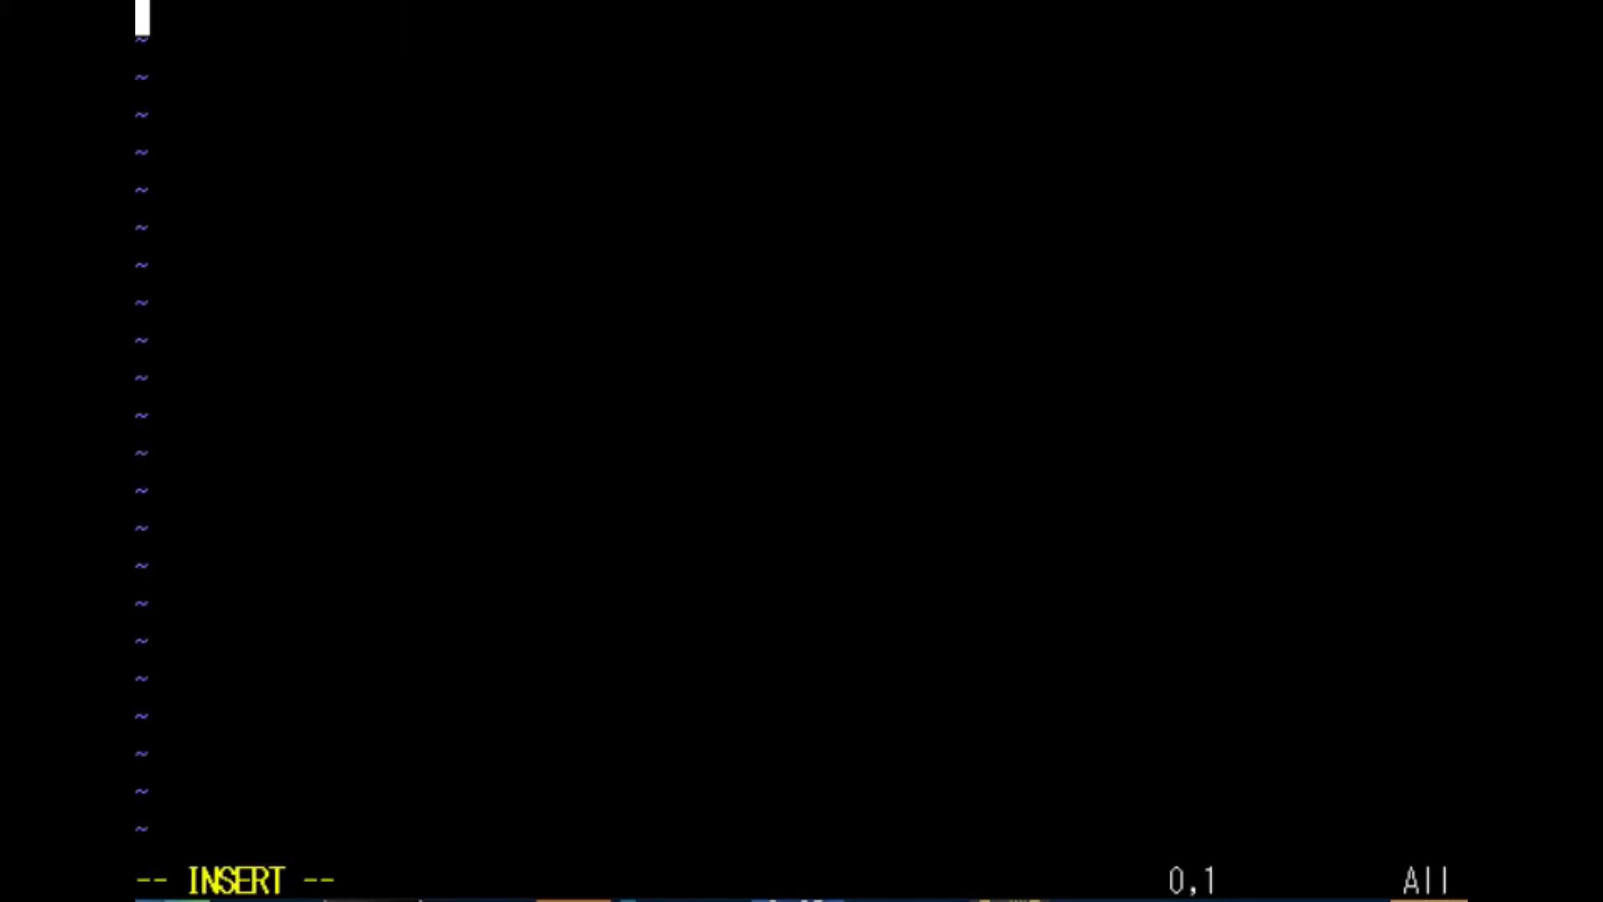
right_click(775, 92)
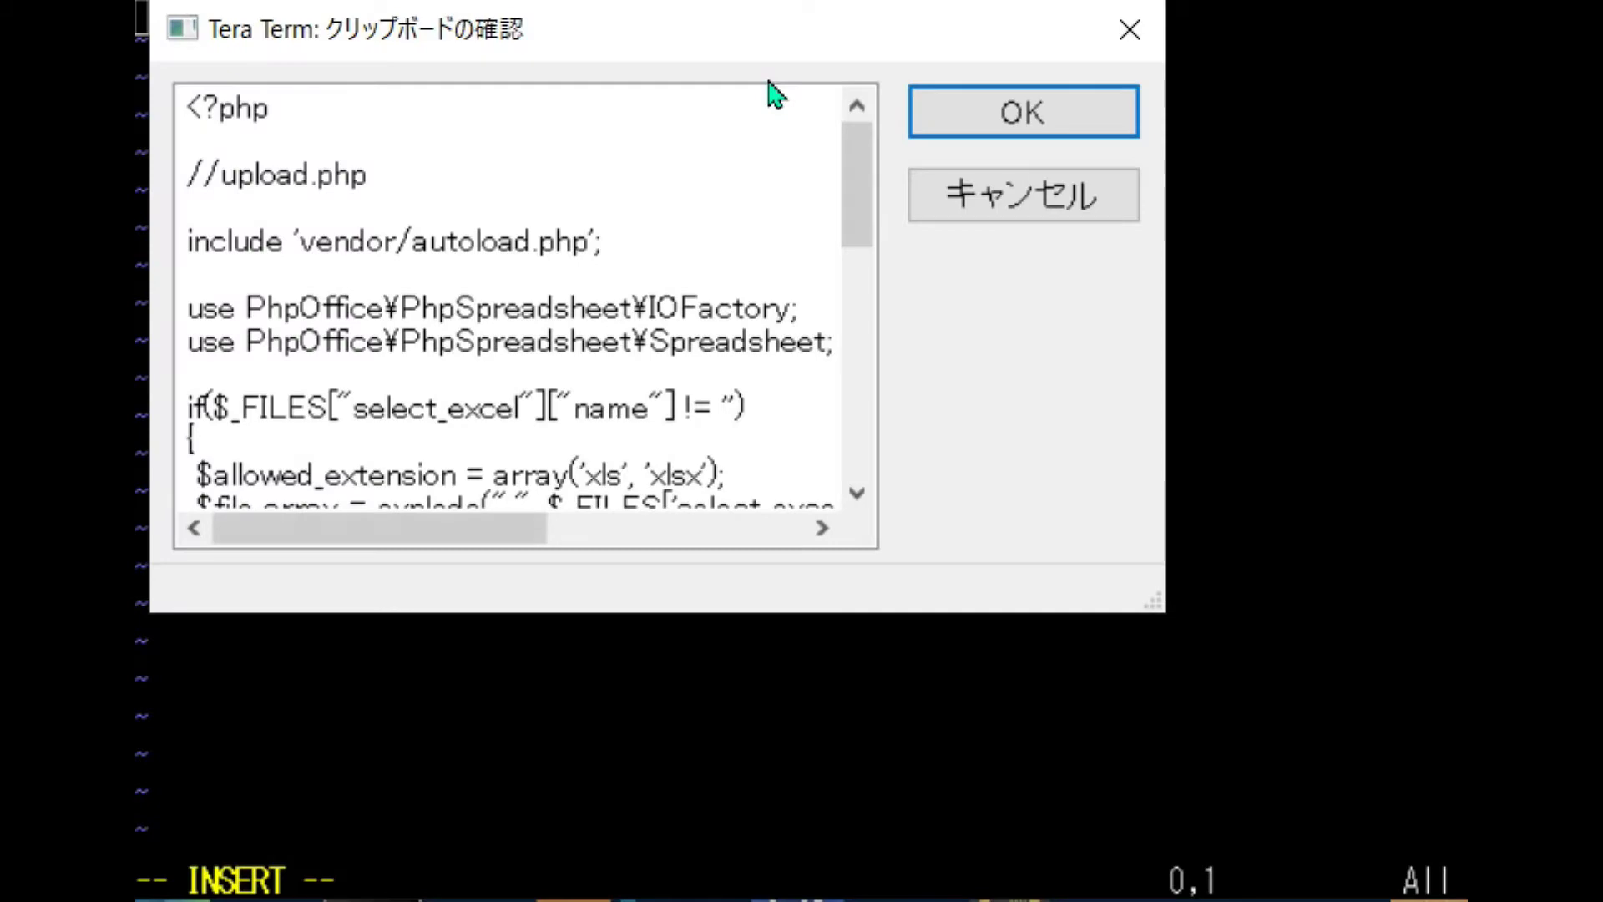
left_click(1012, 125)
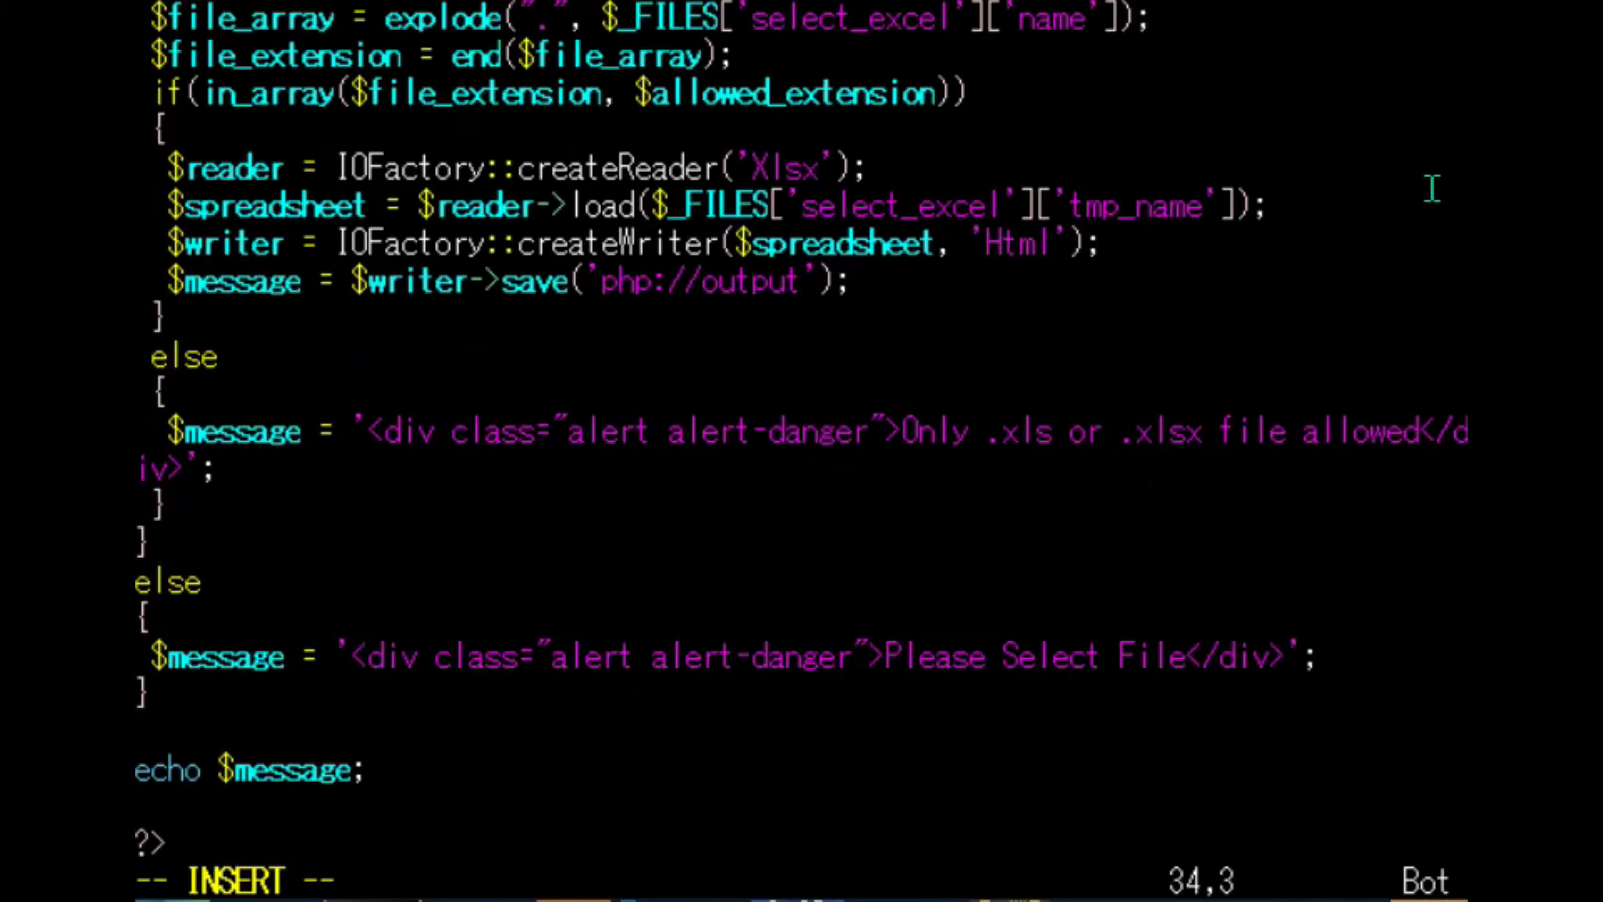
- Save upload.php with :wq and list the folder to confirm index.php and upload.php
key("Escape")
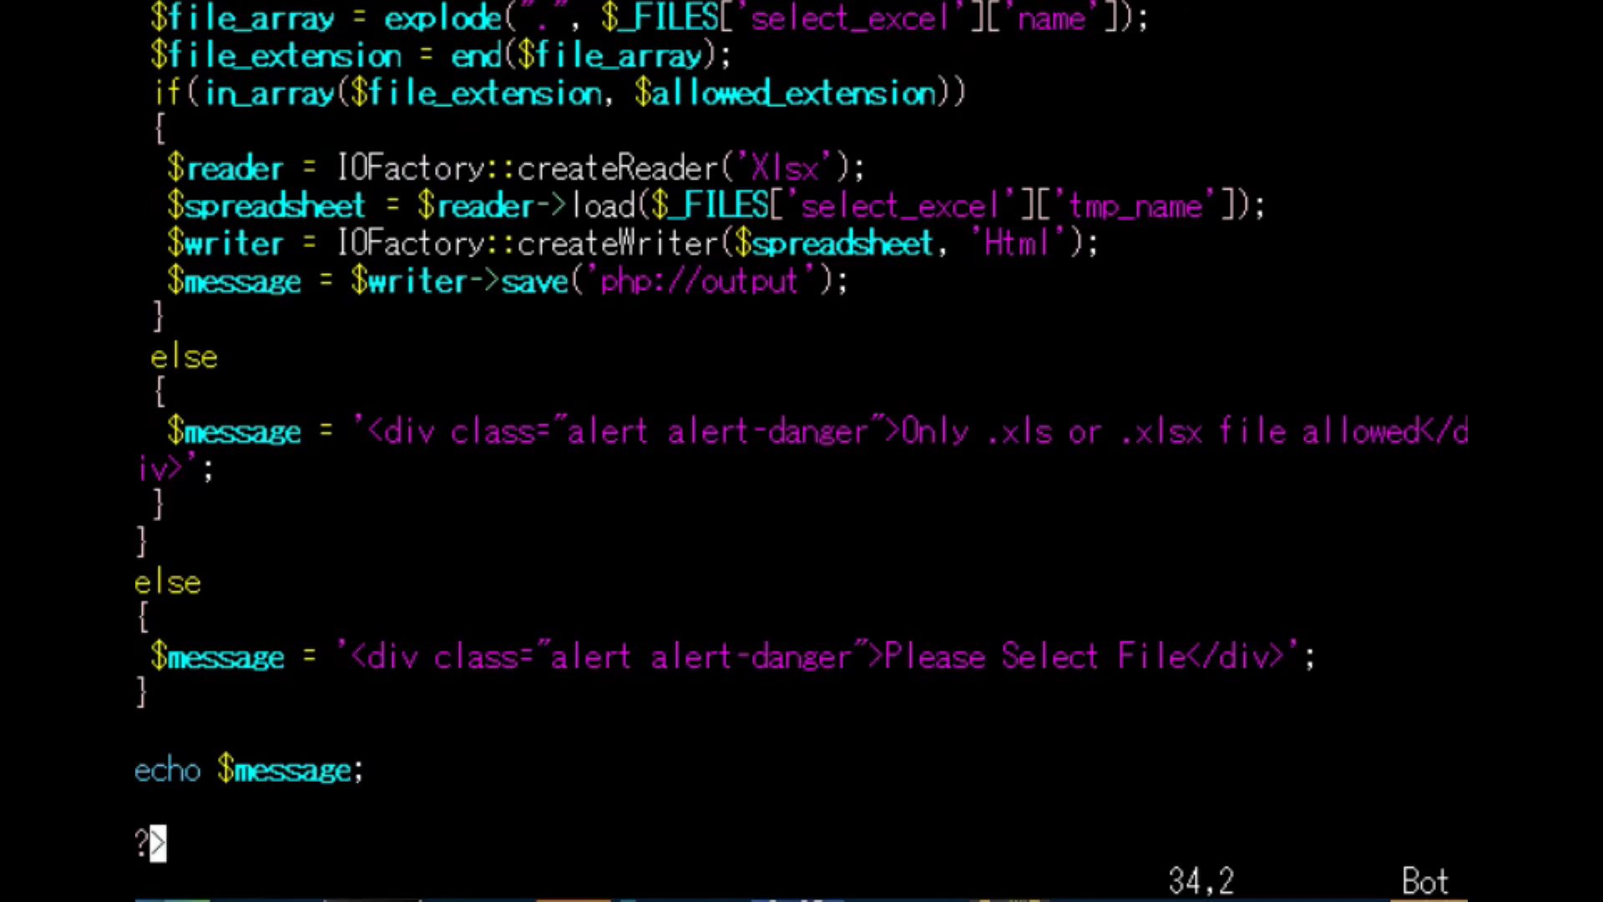
type(":wq")
key("Return")
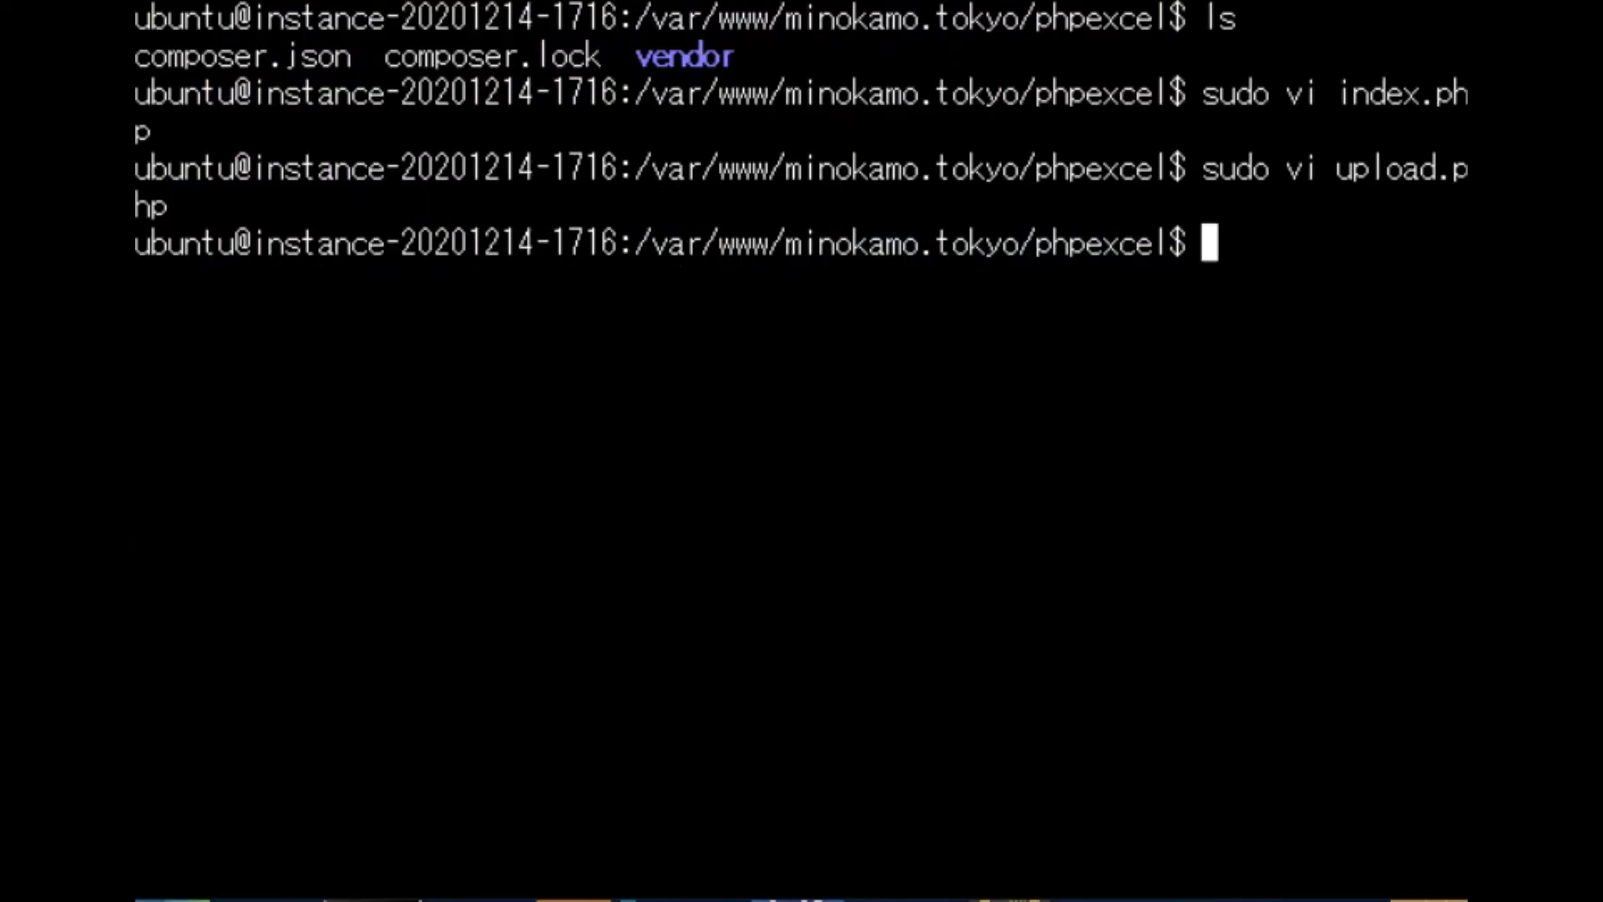
type("ls")
key("Return")
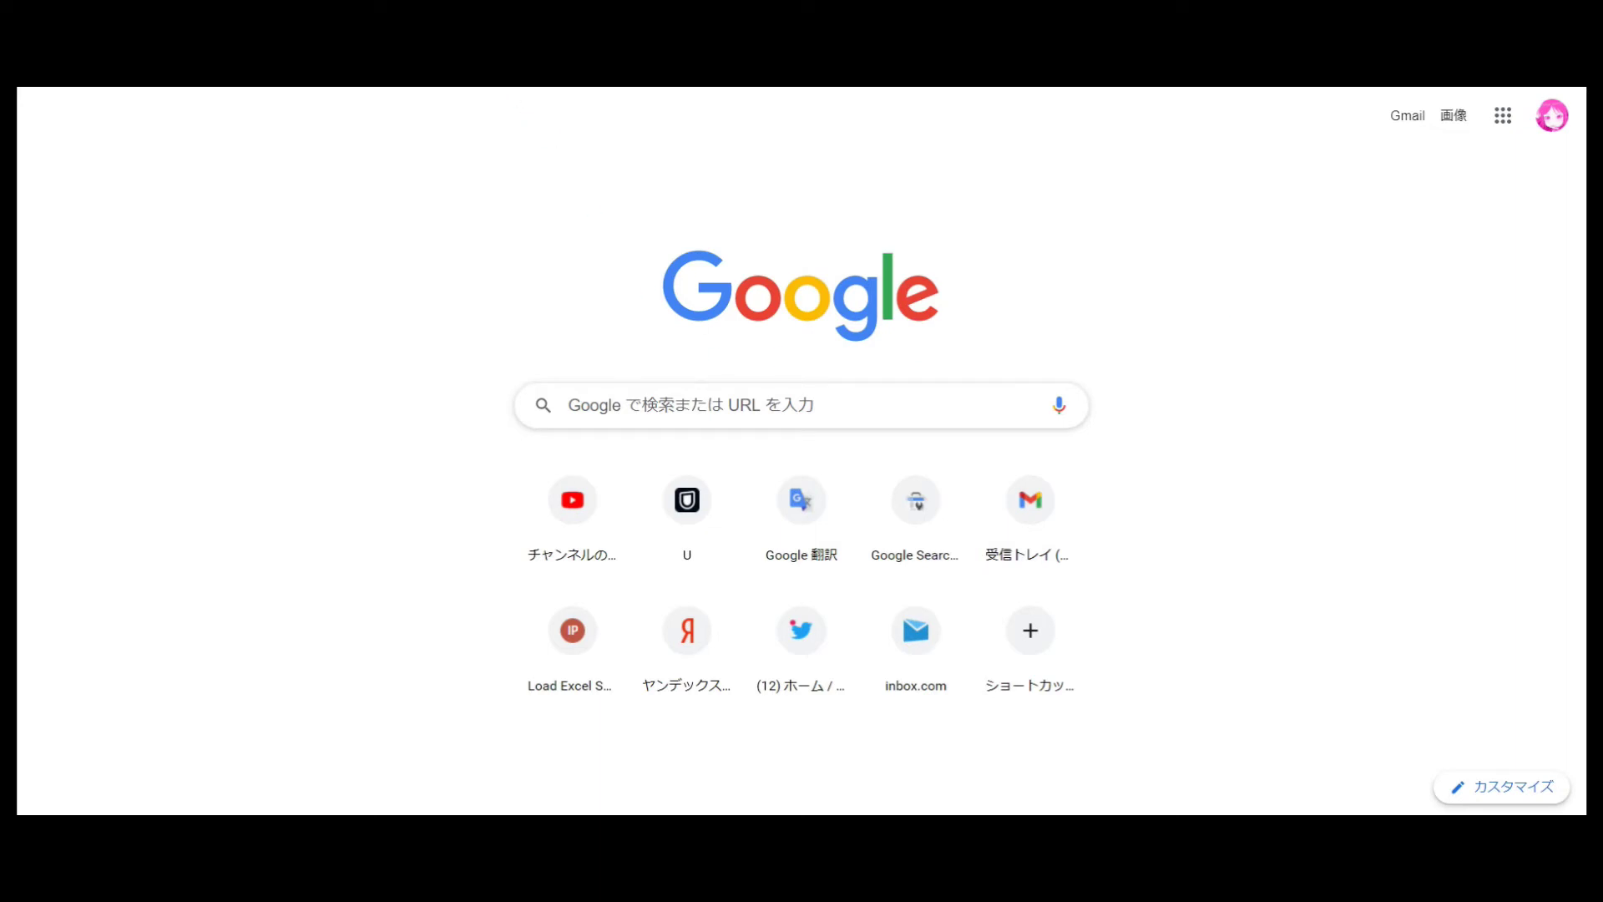
- Paste and go to minokamo.tokyo/phpexcel/ from the address bar
right_click(483, 66)
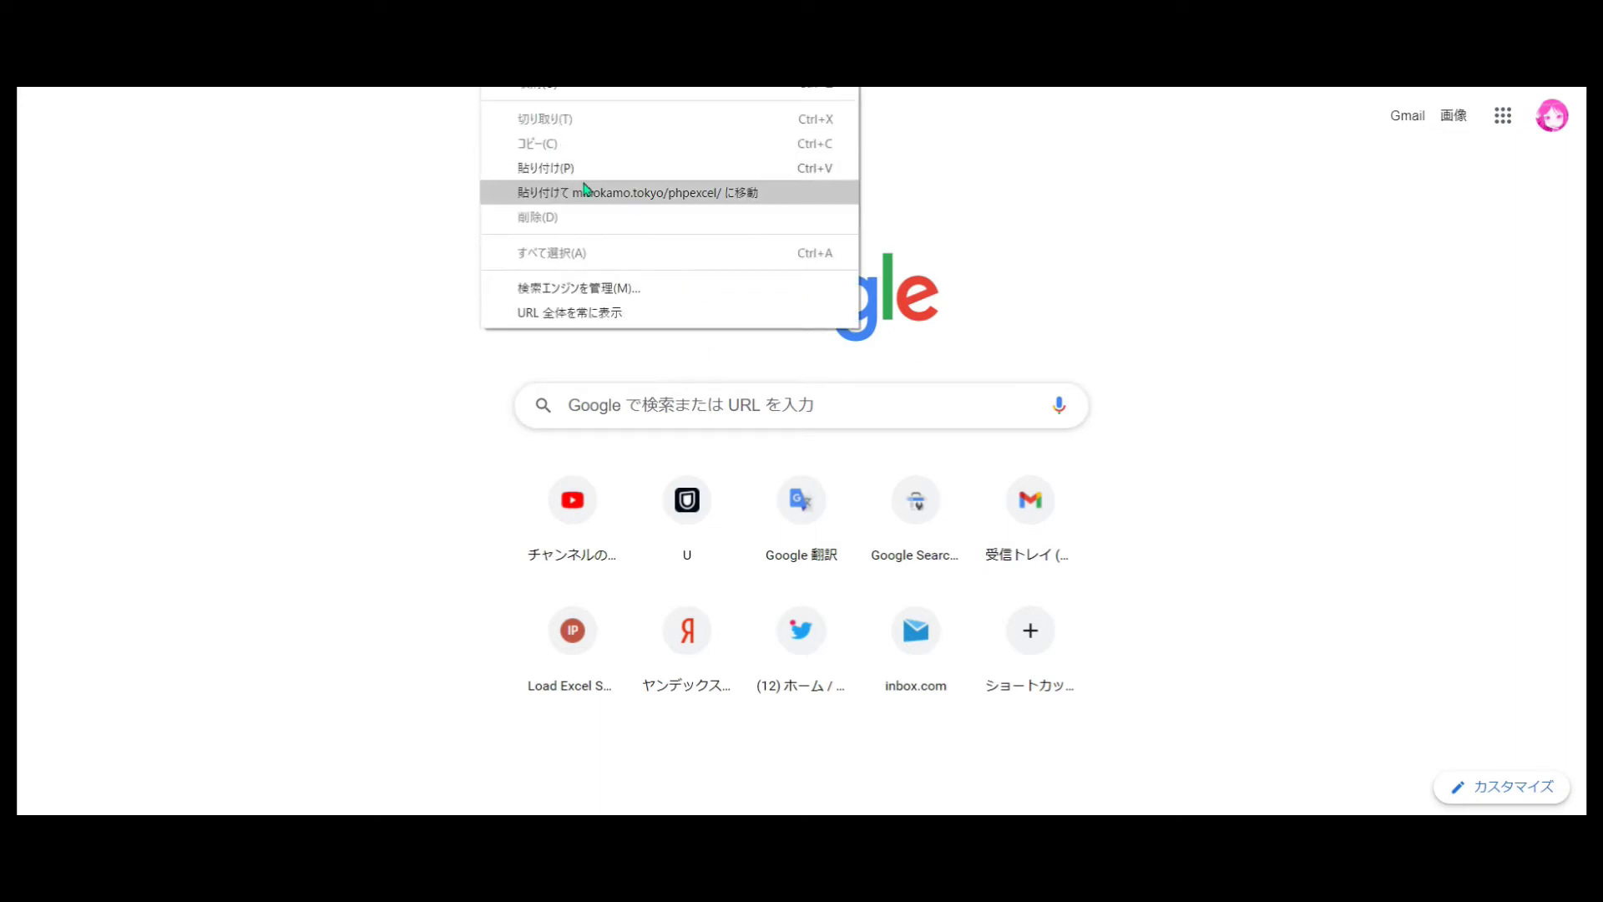
left_click(760, 199)
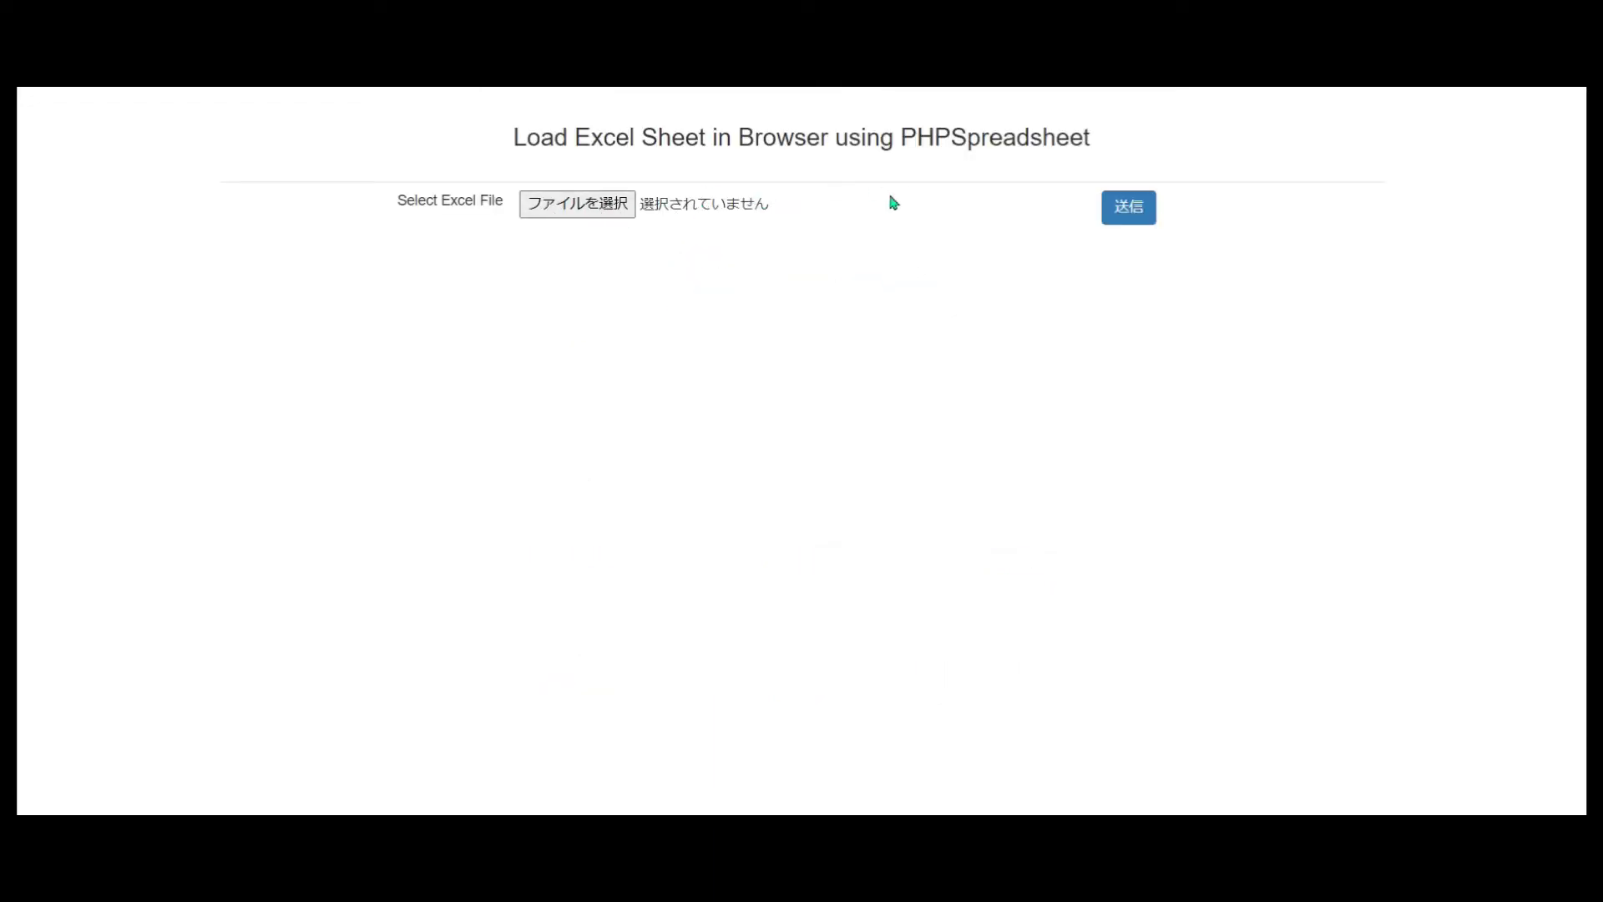
- Search Google for エクセル サンプルファイル マイクロソフト and open the Power BI financial sample result
key("ctrl+t")
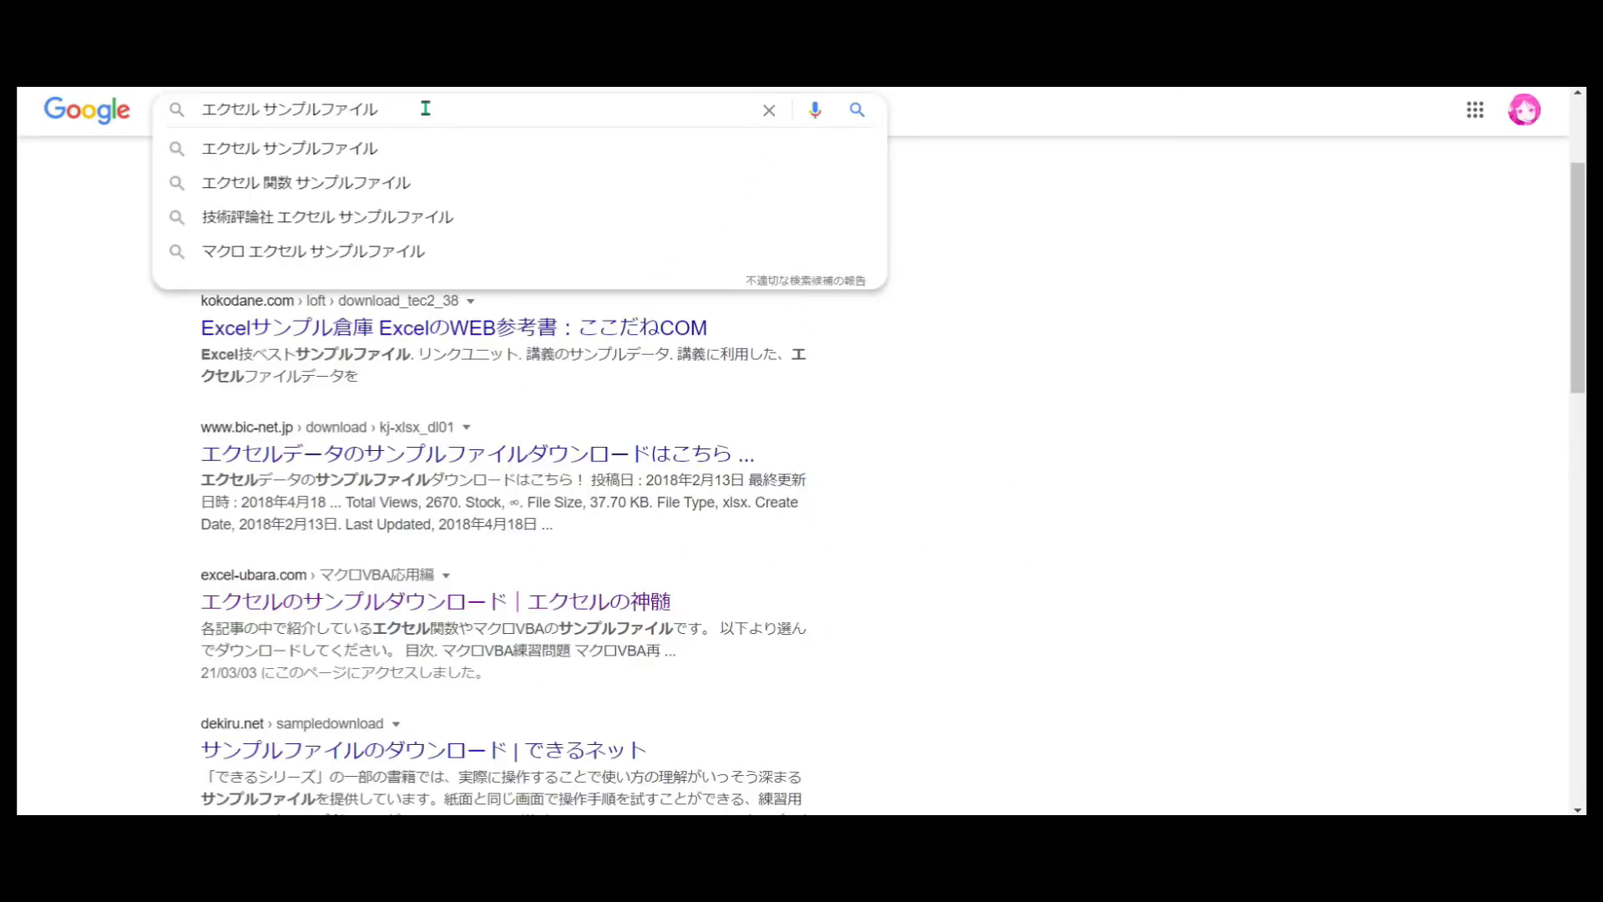
type("まいくろそふと")
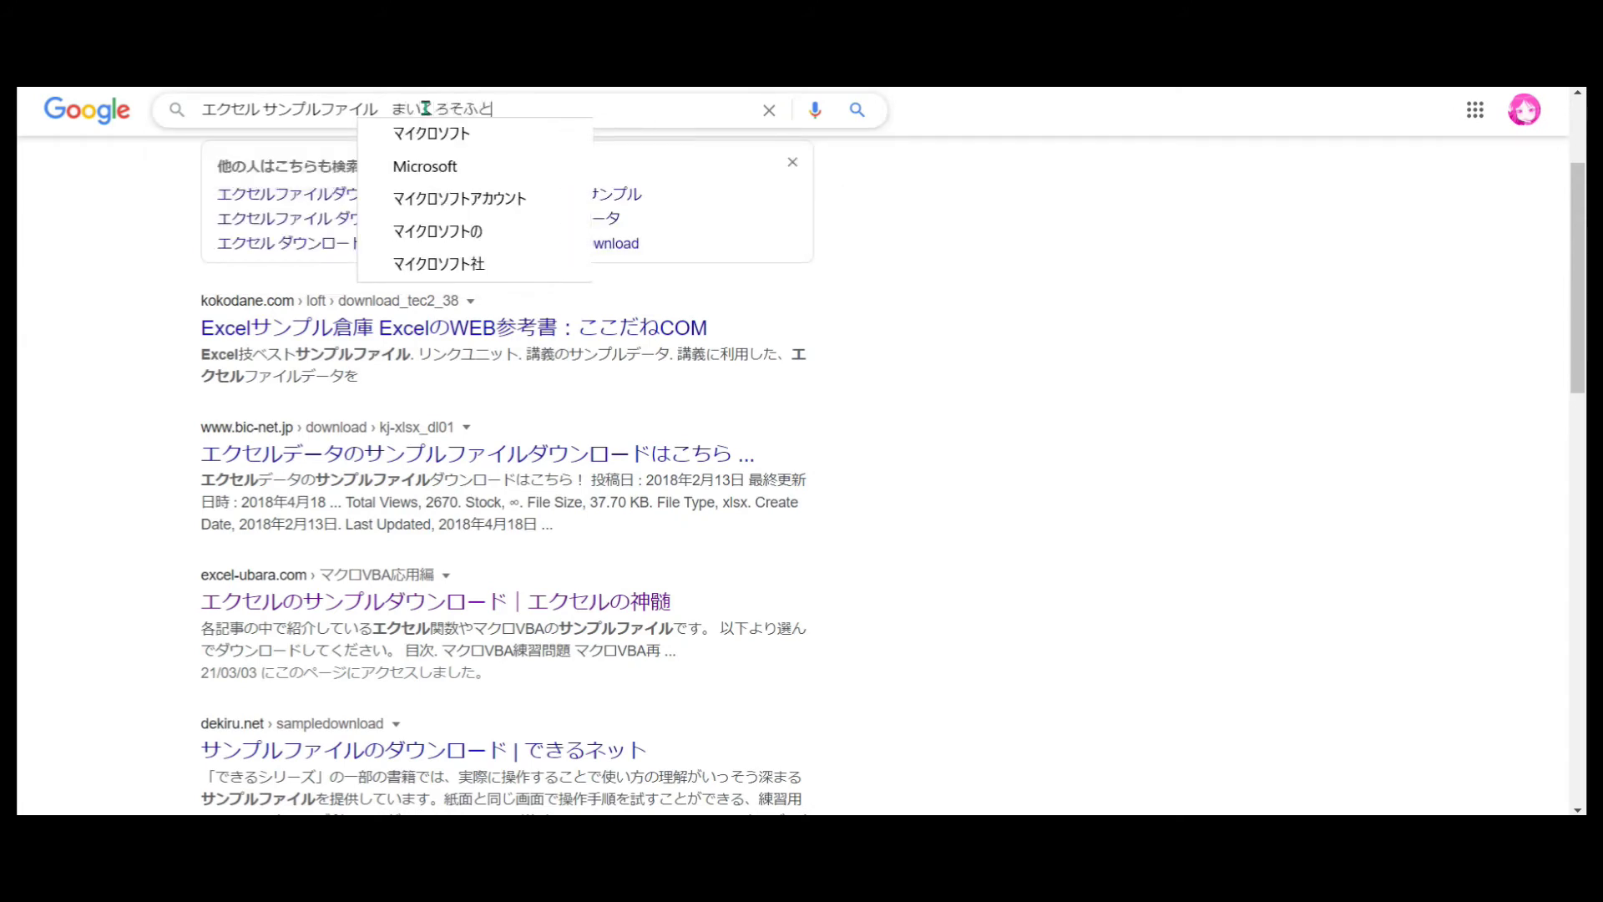
key("space")
key("Return")
key("Return")
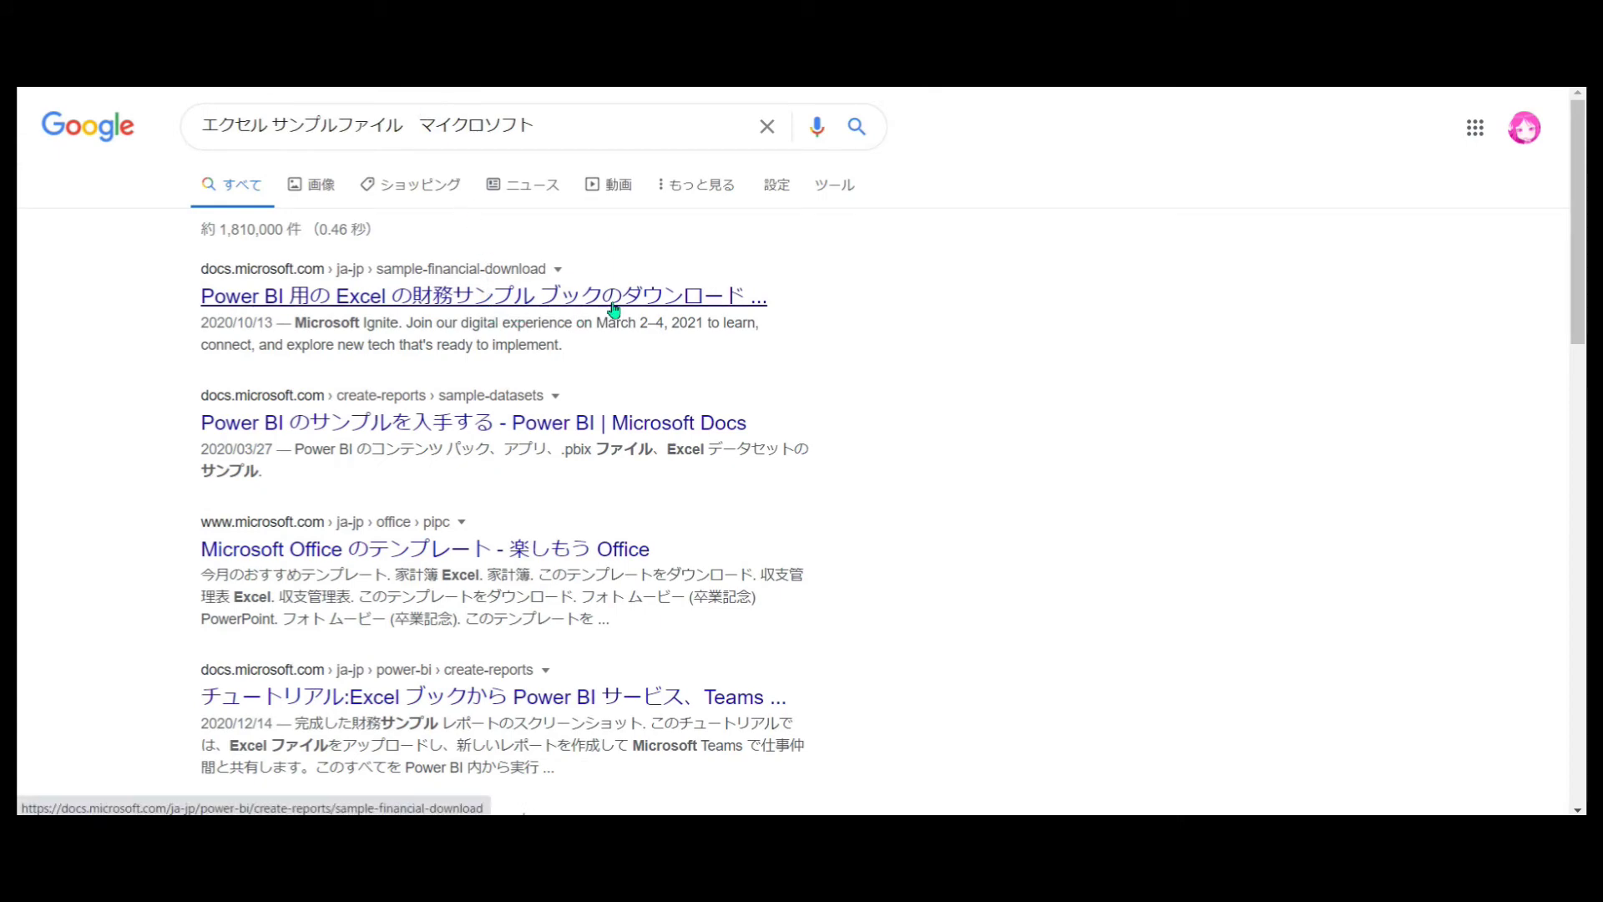
left_click(614, 310)
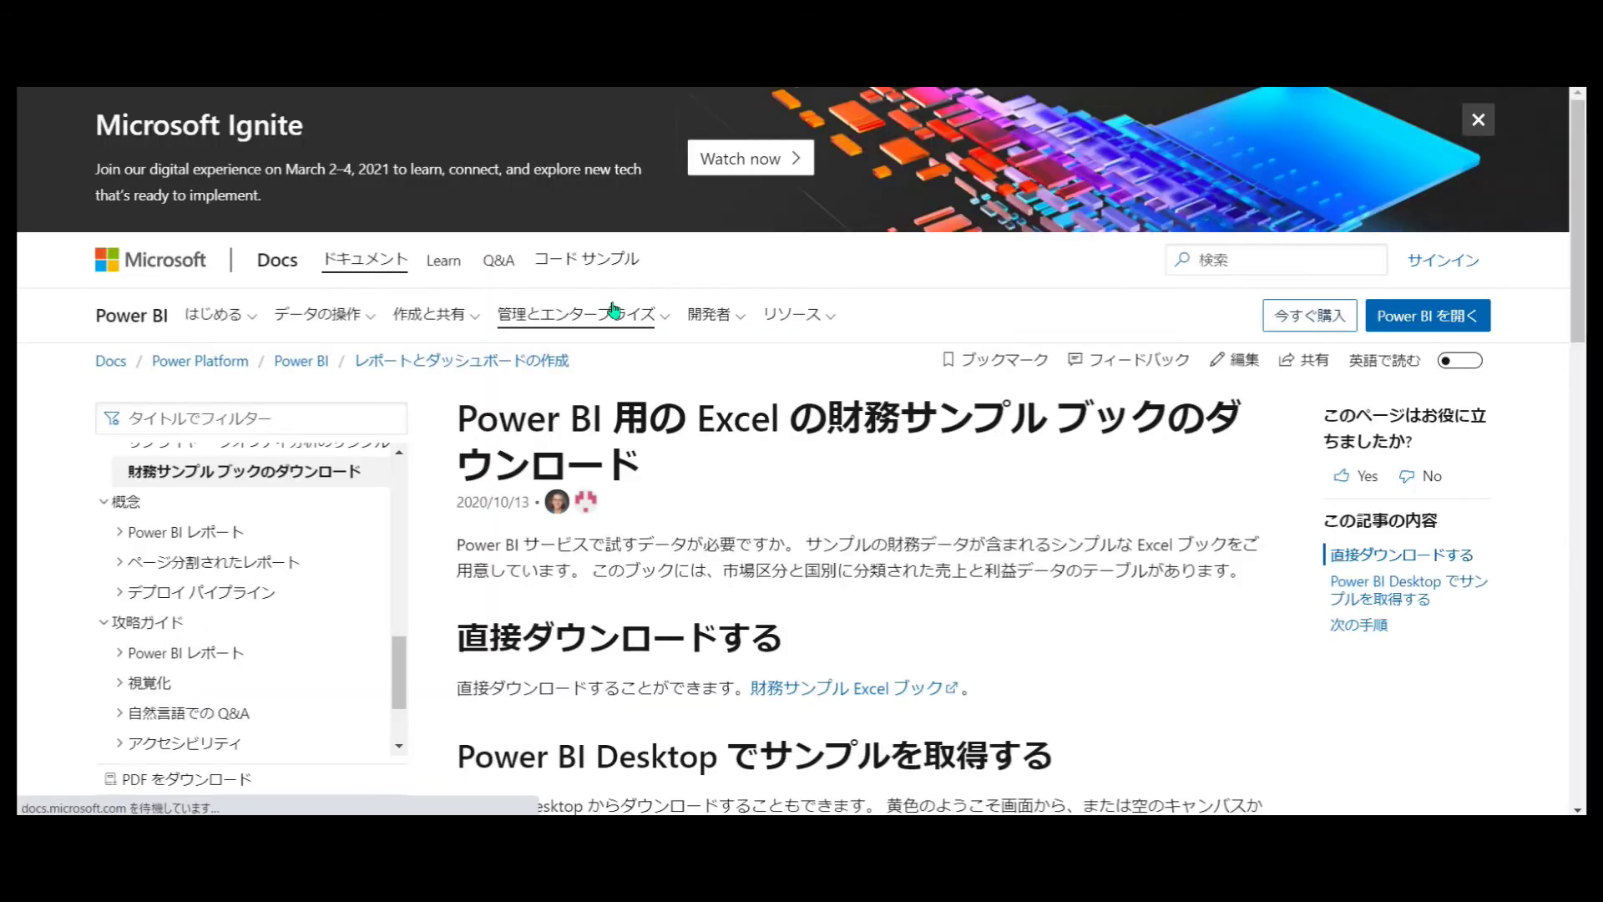
- Find the 直接ダウンロードする section and download the 財務サンプル Excel workbook, Financial Sample.xlsx
scroll(802, 492, "down", 2)
scroll(835, 504, "down", 3)
scroll(835, 504, "down", 1)
scroll(834, 504, "down", 3)
scroll(834, 505, "down", 3)
scroll(834, 504, "up", 3)
scroll(835, 504, "up", 5)
scroll(871, 464, "up", 2)
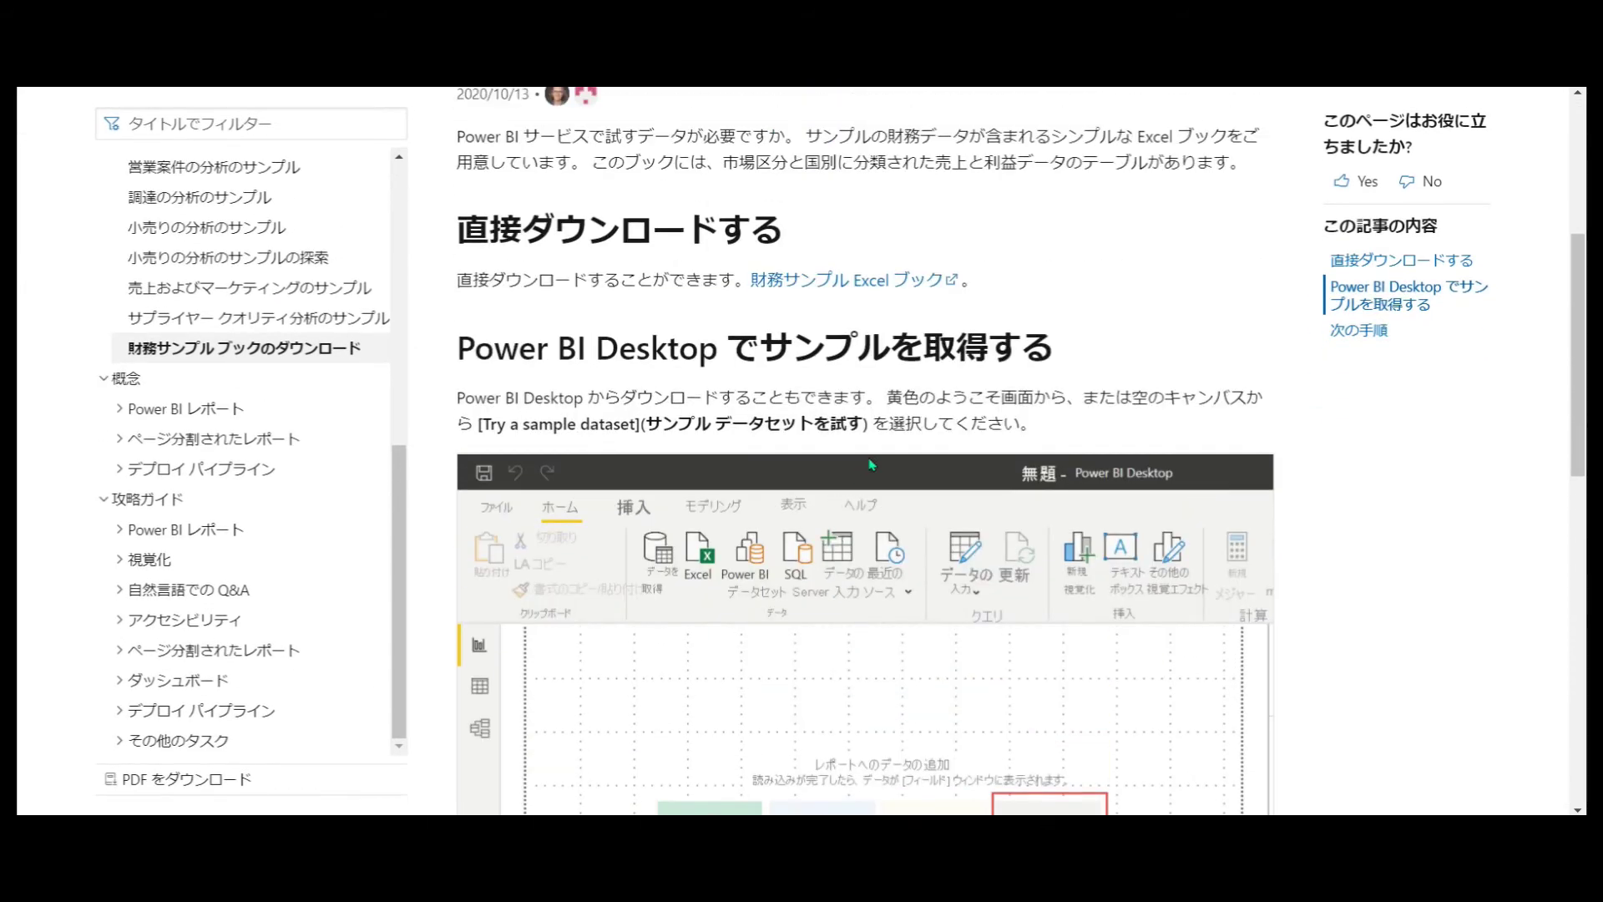
left_click(887, 297)
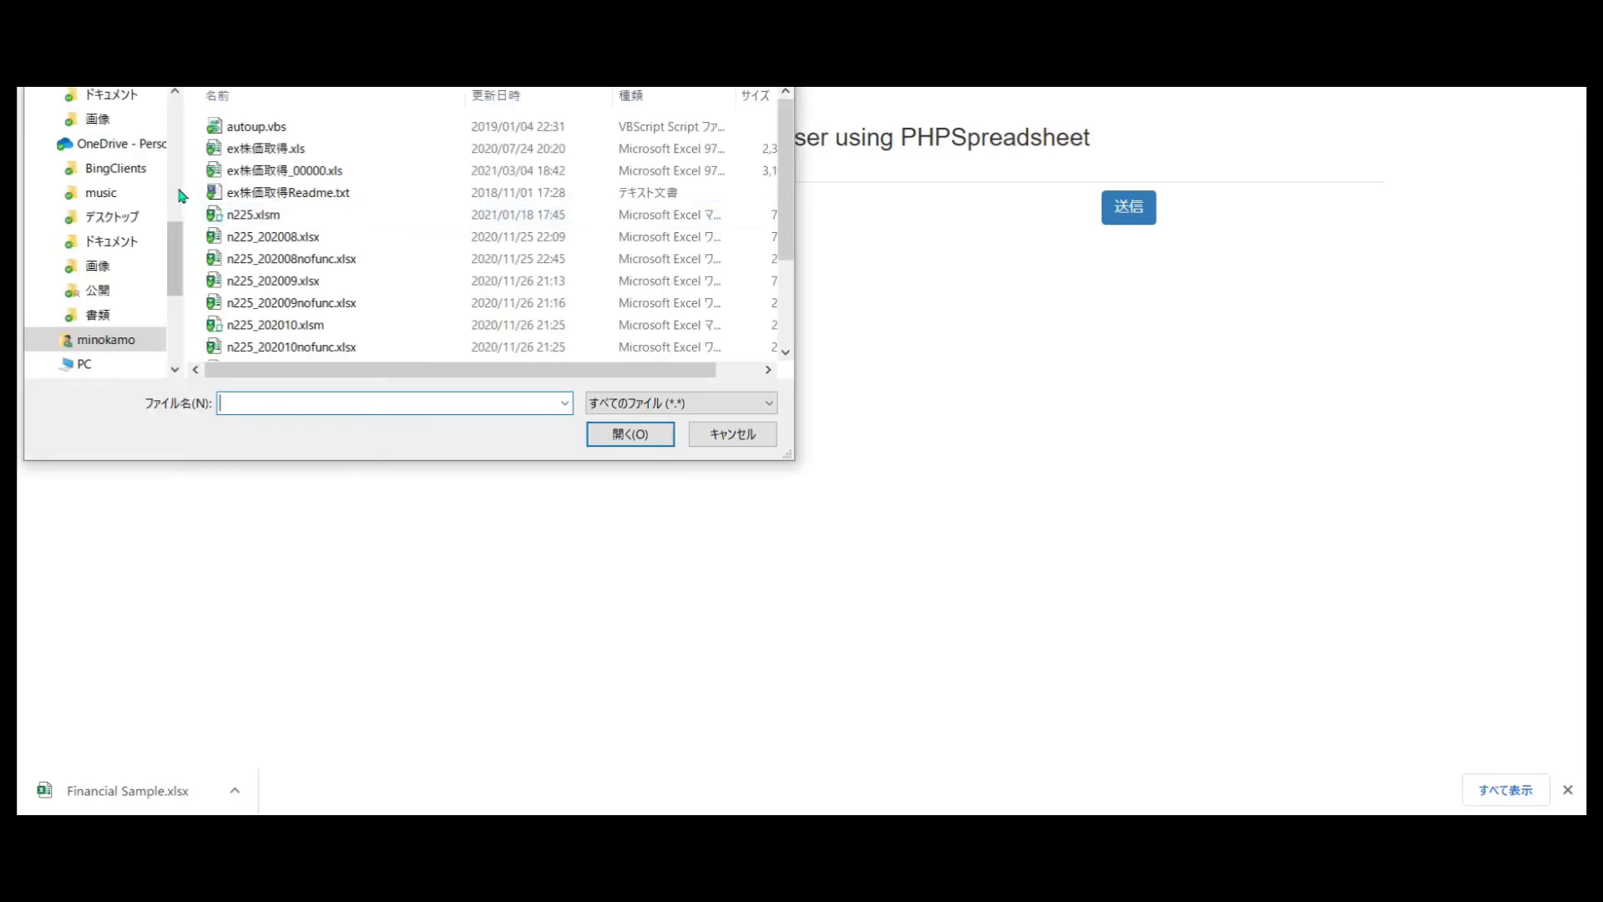
- Pick Financial Sample.xlsx from ダウンロード, submit it with 送信, and scroll the rendered table
left_click(173, 163)
left_click_drag(173, 164, 173, 117)
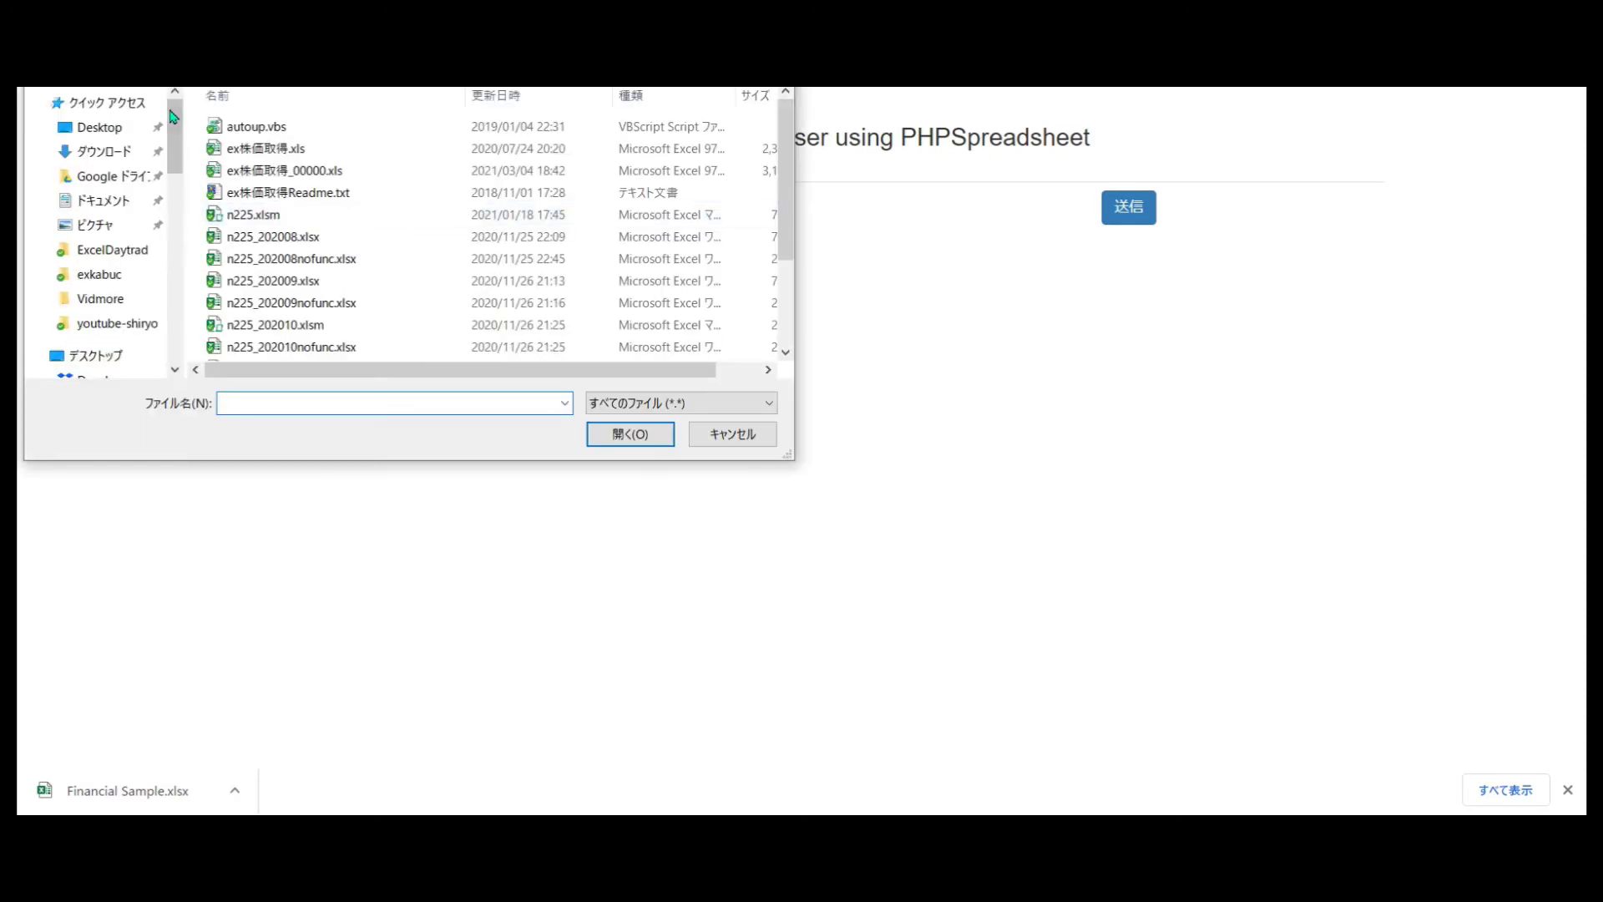
left_click(103, 151)
left_click(303, 155)
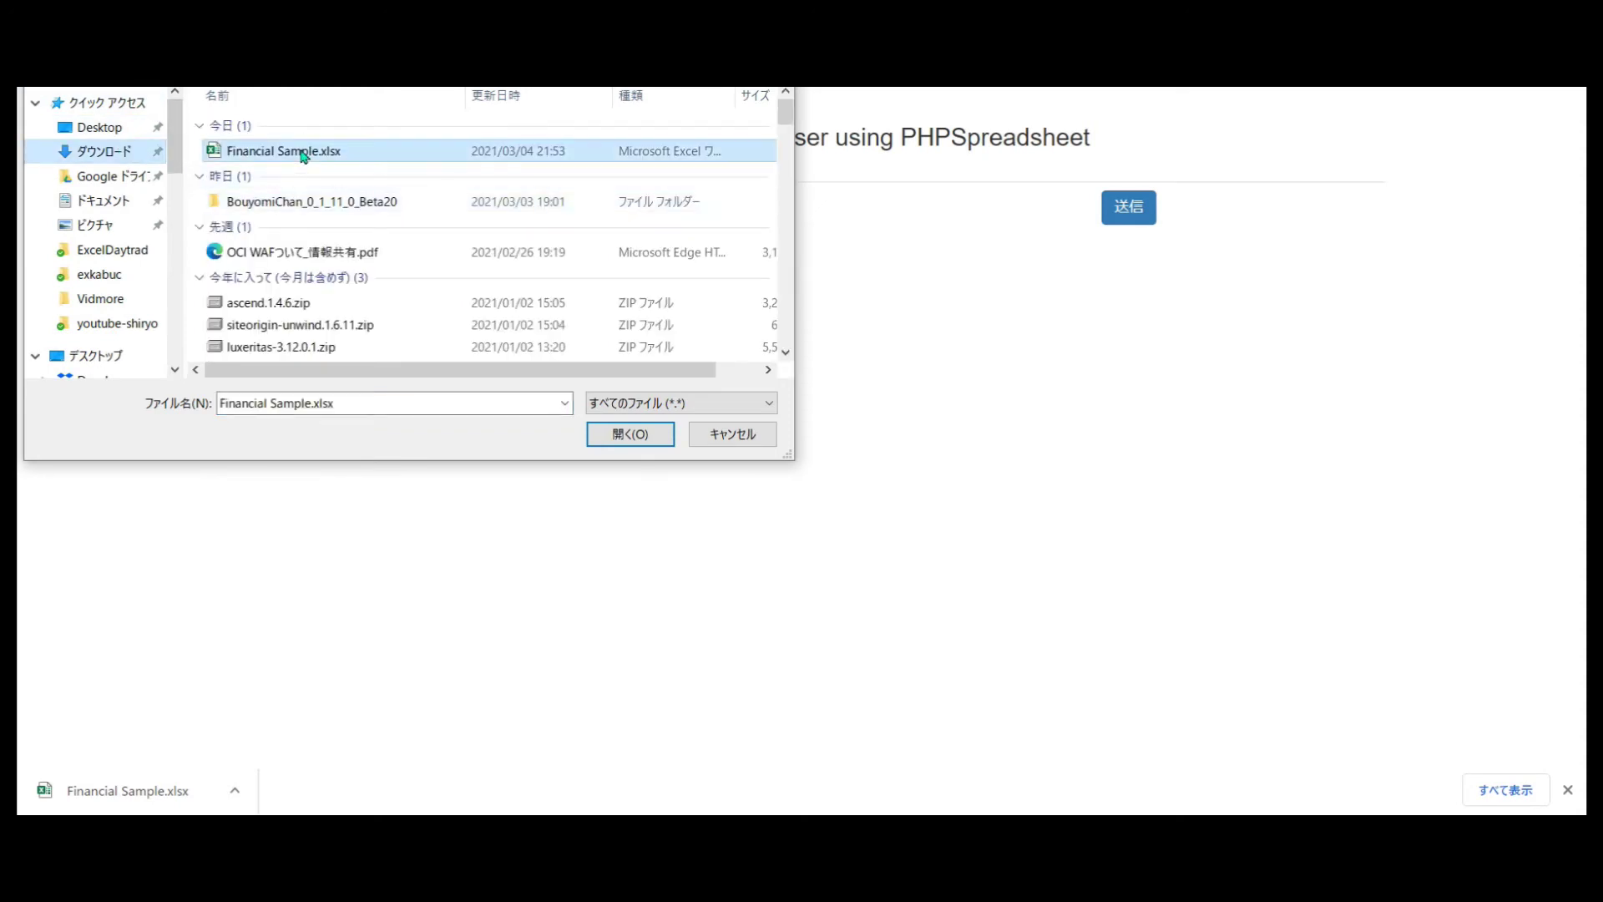
double_click(303, 154)
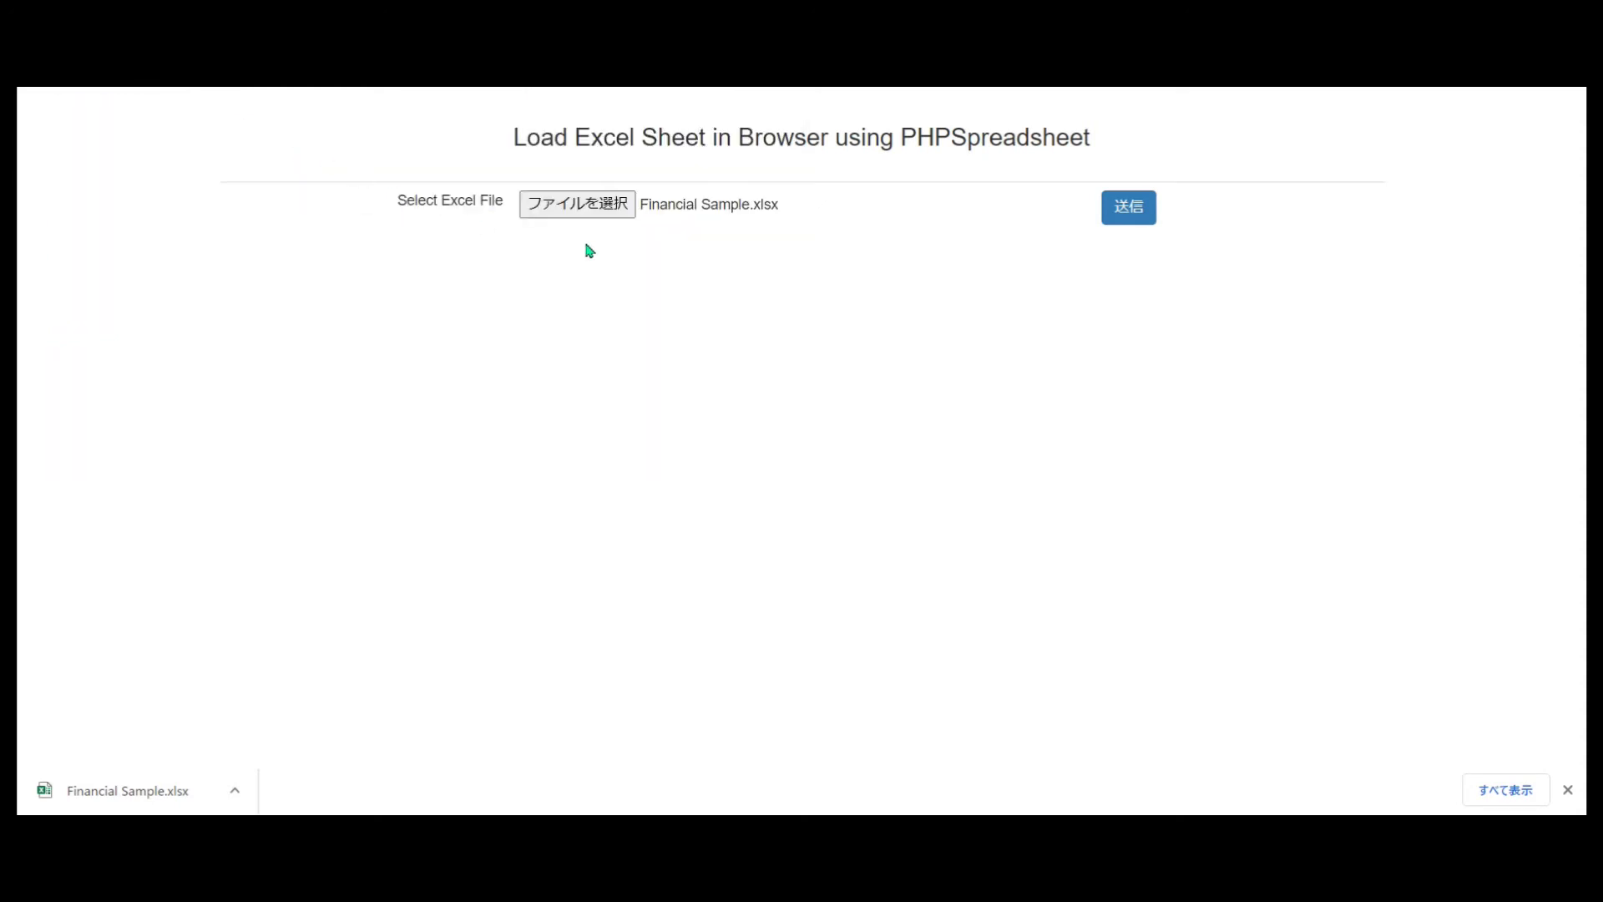
left_click(1129, 219)
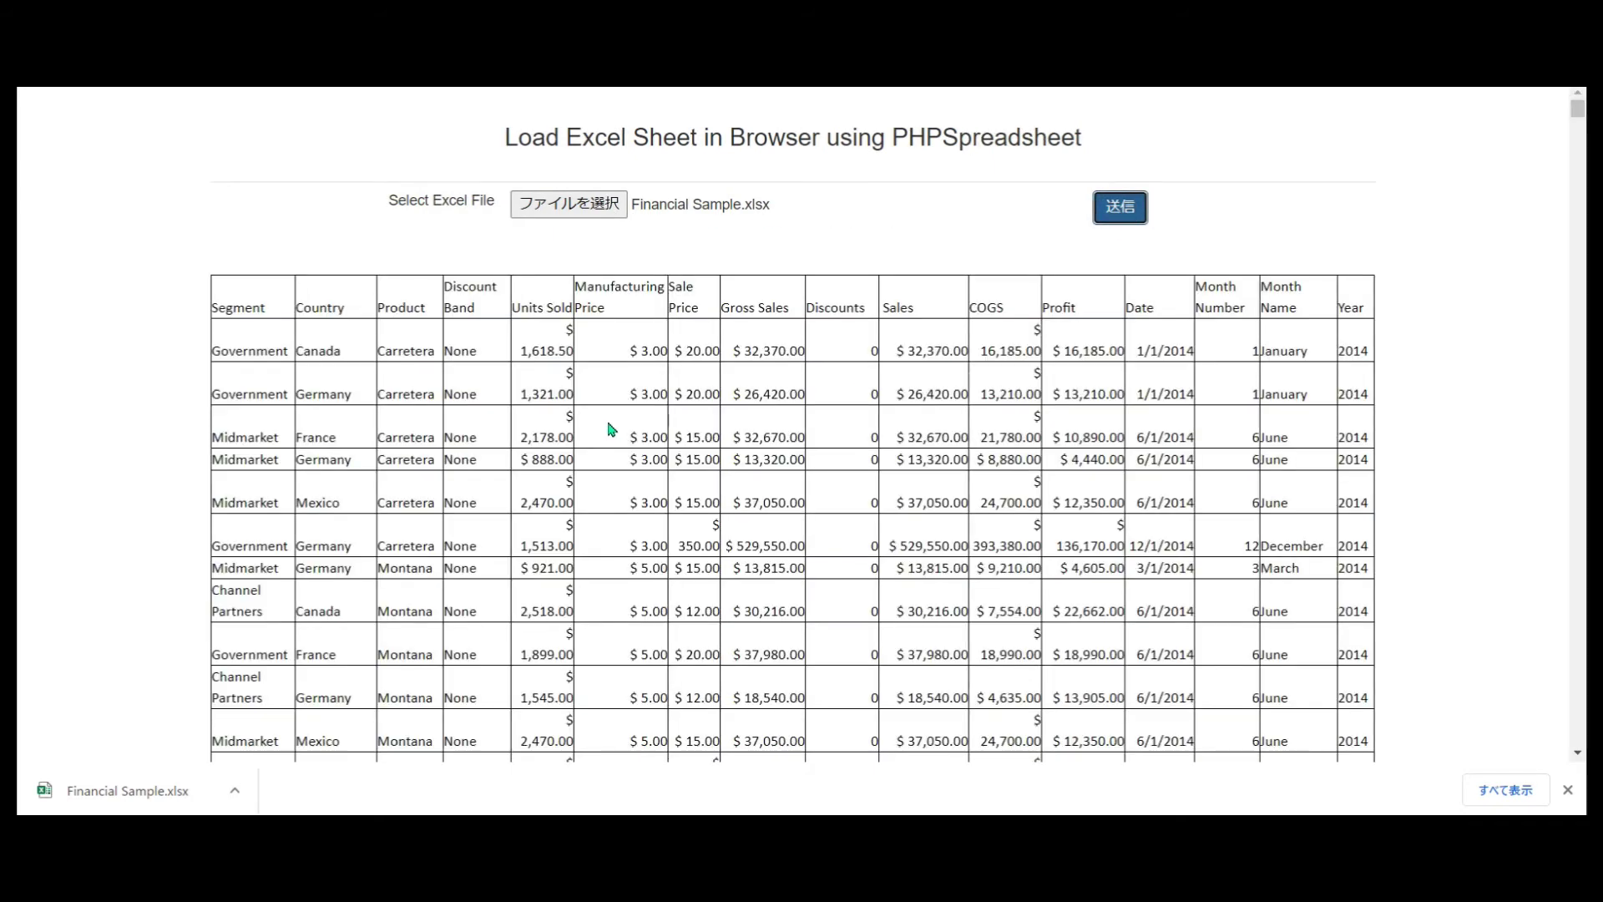
scroll(607, 428, "down", 2)
scroll(607, 428, "down", 5)
mouse_move(1578, 117)
left_mouse_down()
mouse_move(1572, 764)
mouse_move(1576, 100)
left_mouse_up()
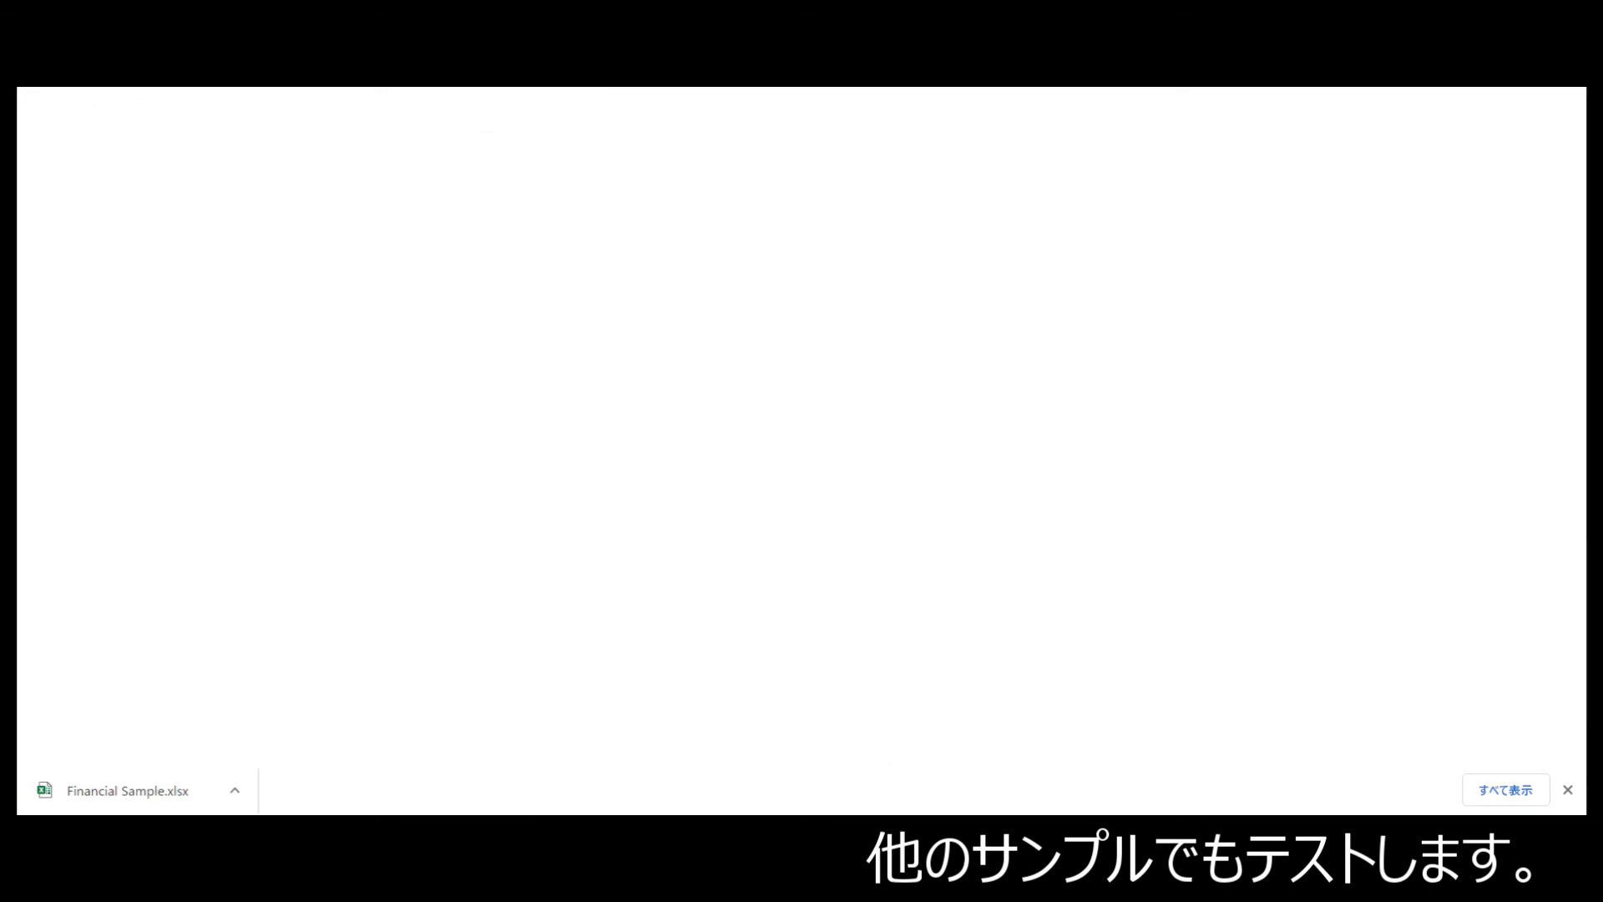
- Add 住所録 to the search query and open the 住所録 - 無料テンプレート公開中 result
left_click(573, 120)
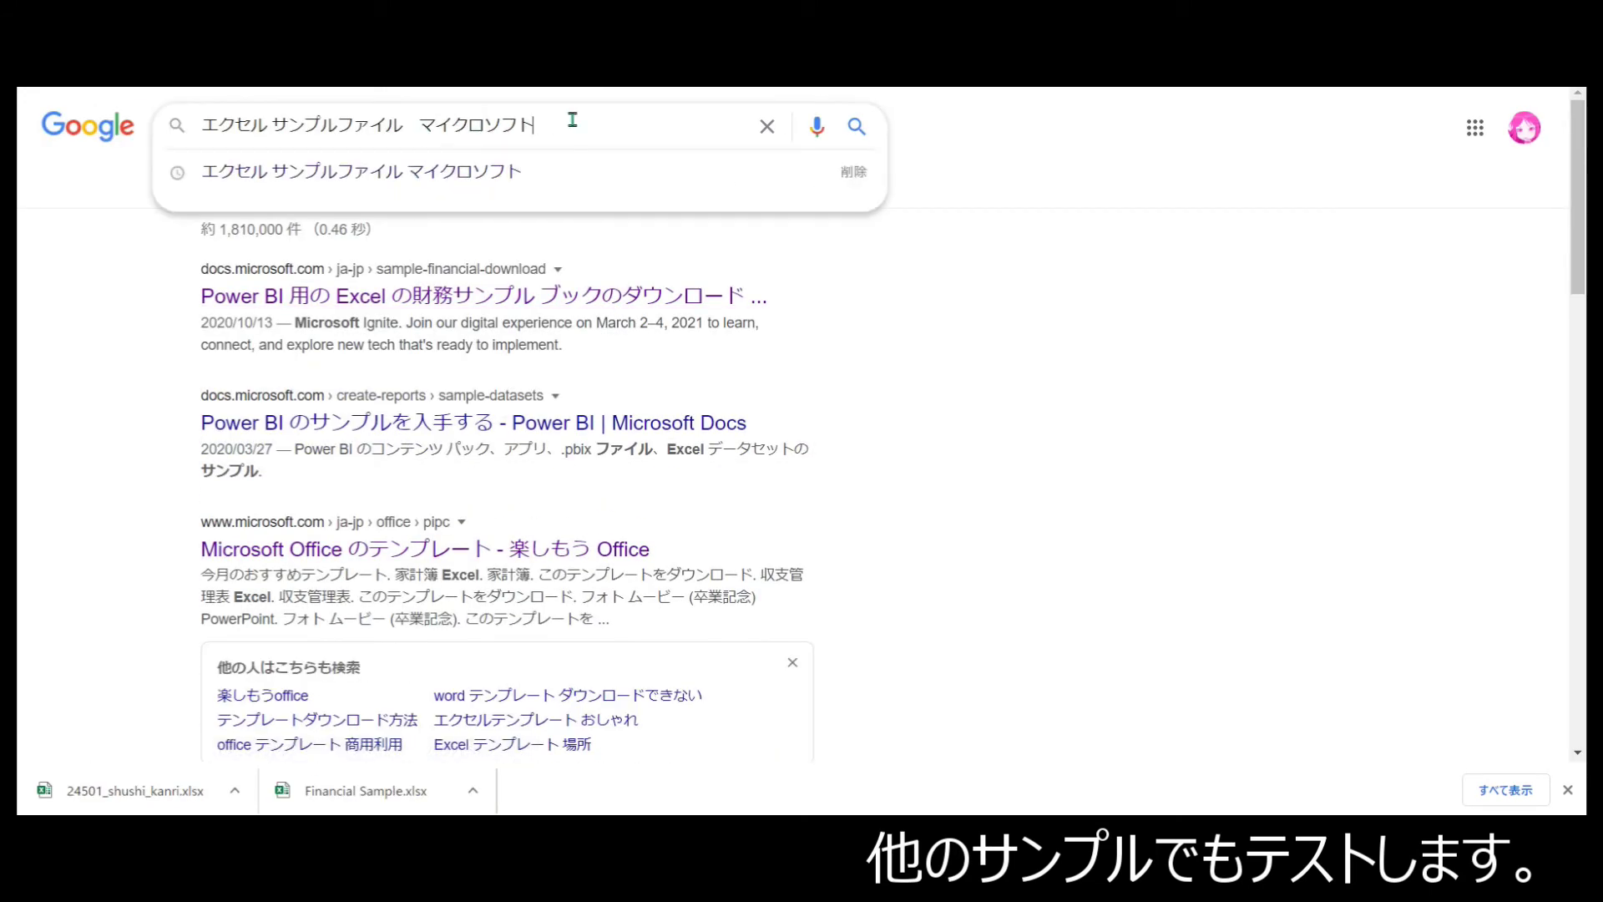
type("　じゅう")
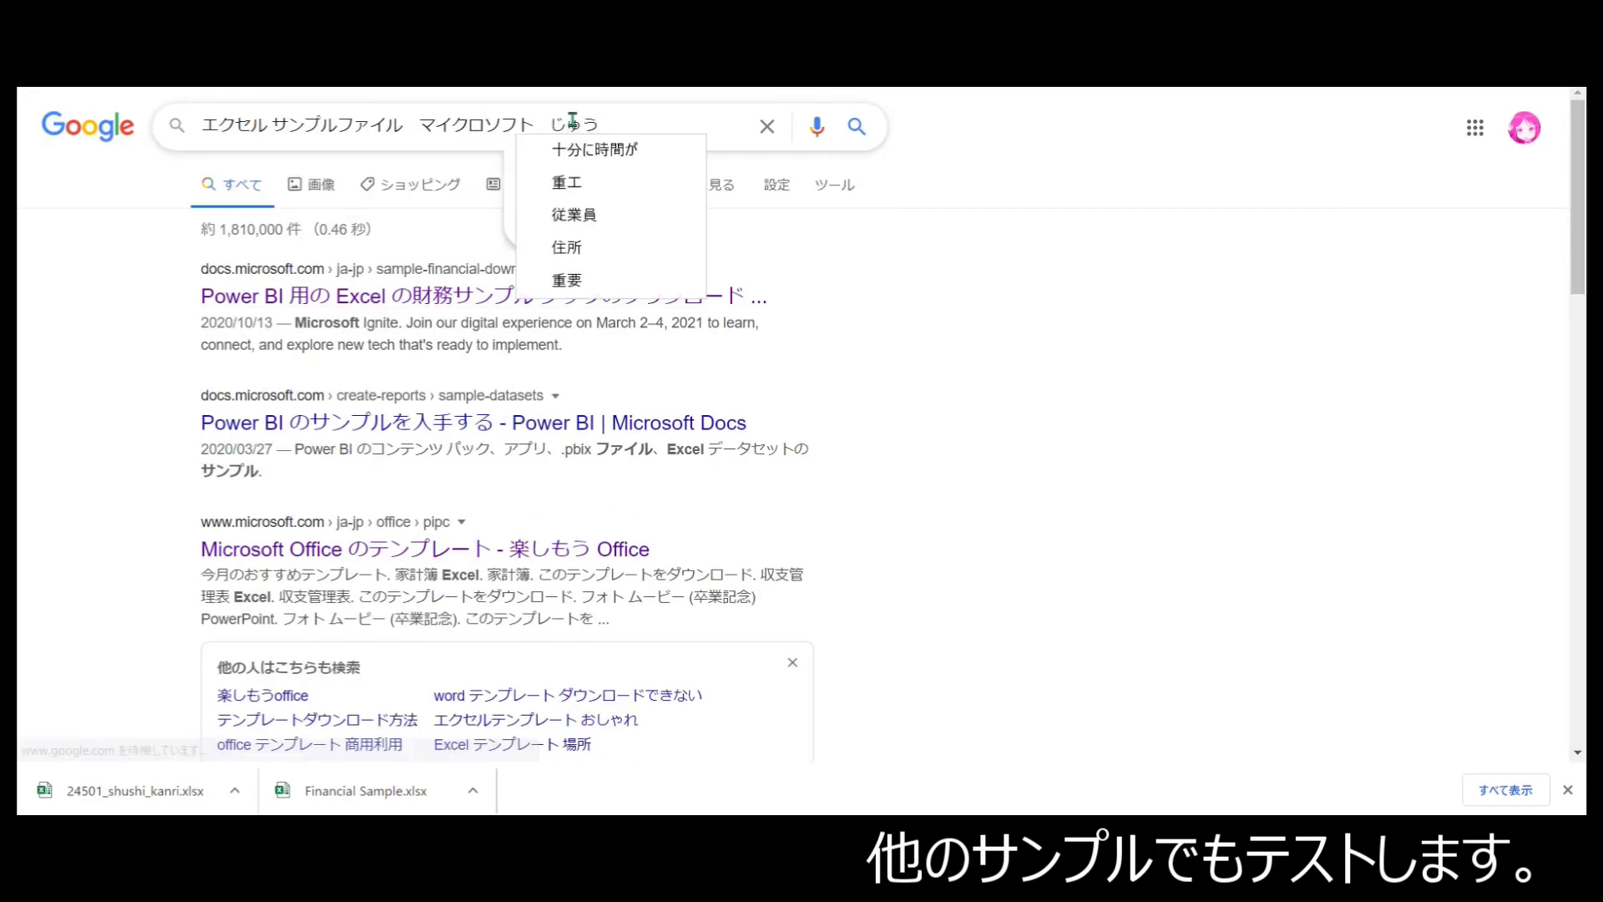
type("しょろ")
key("space")
key("Return")
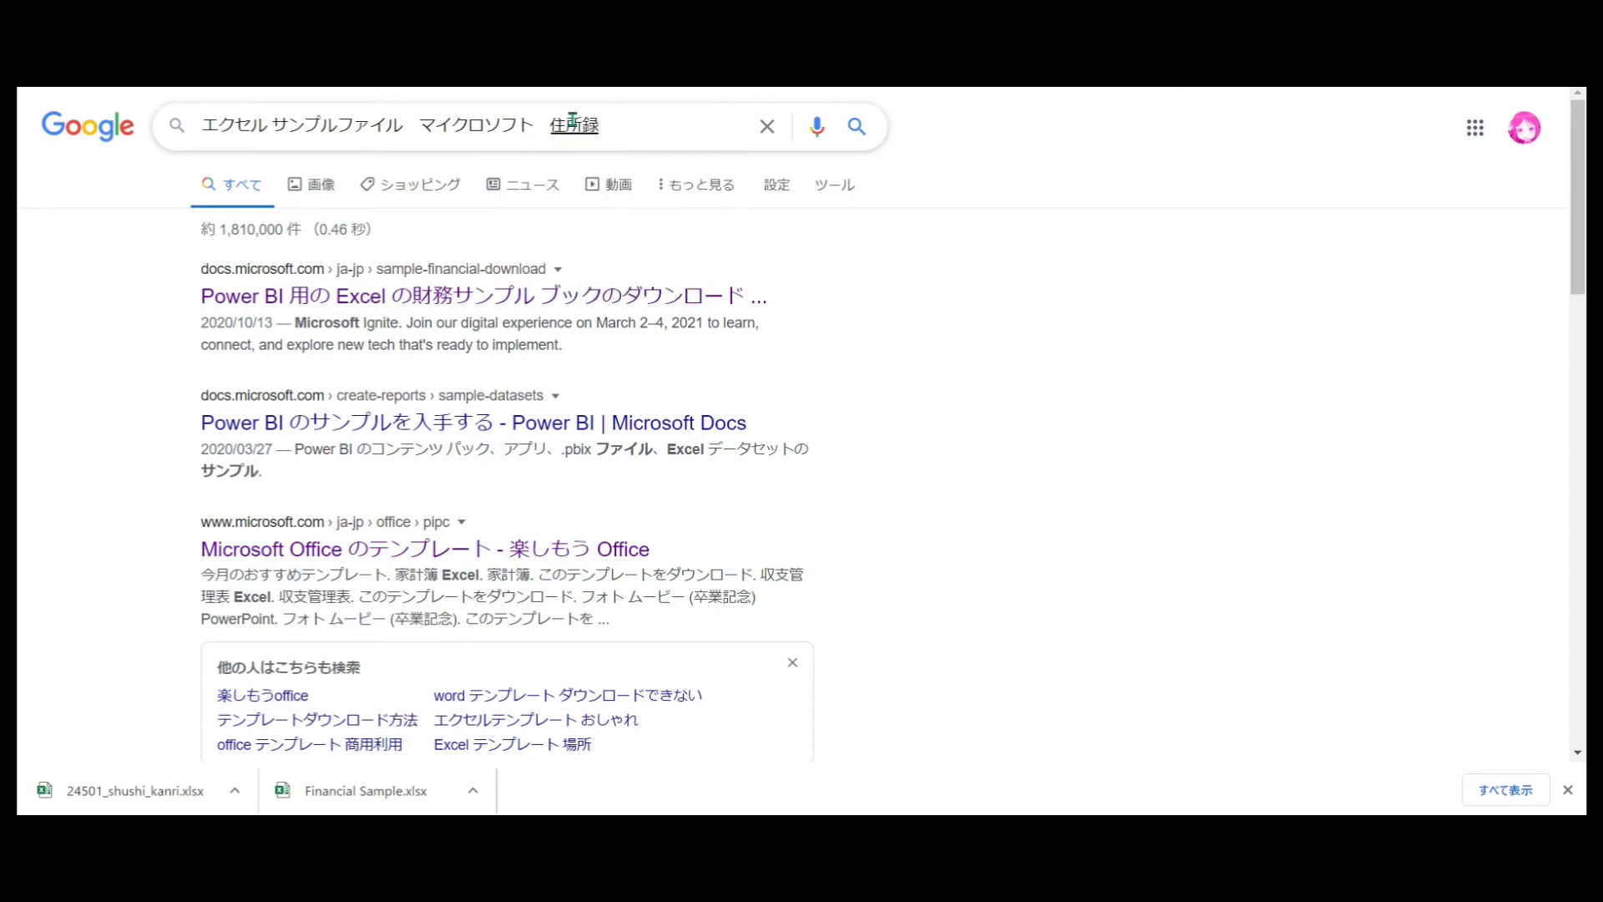
key("Return")
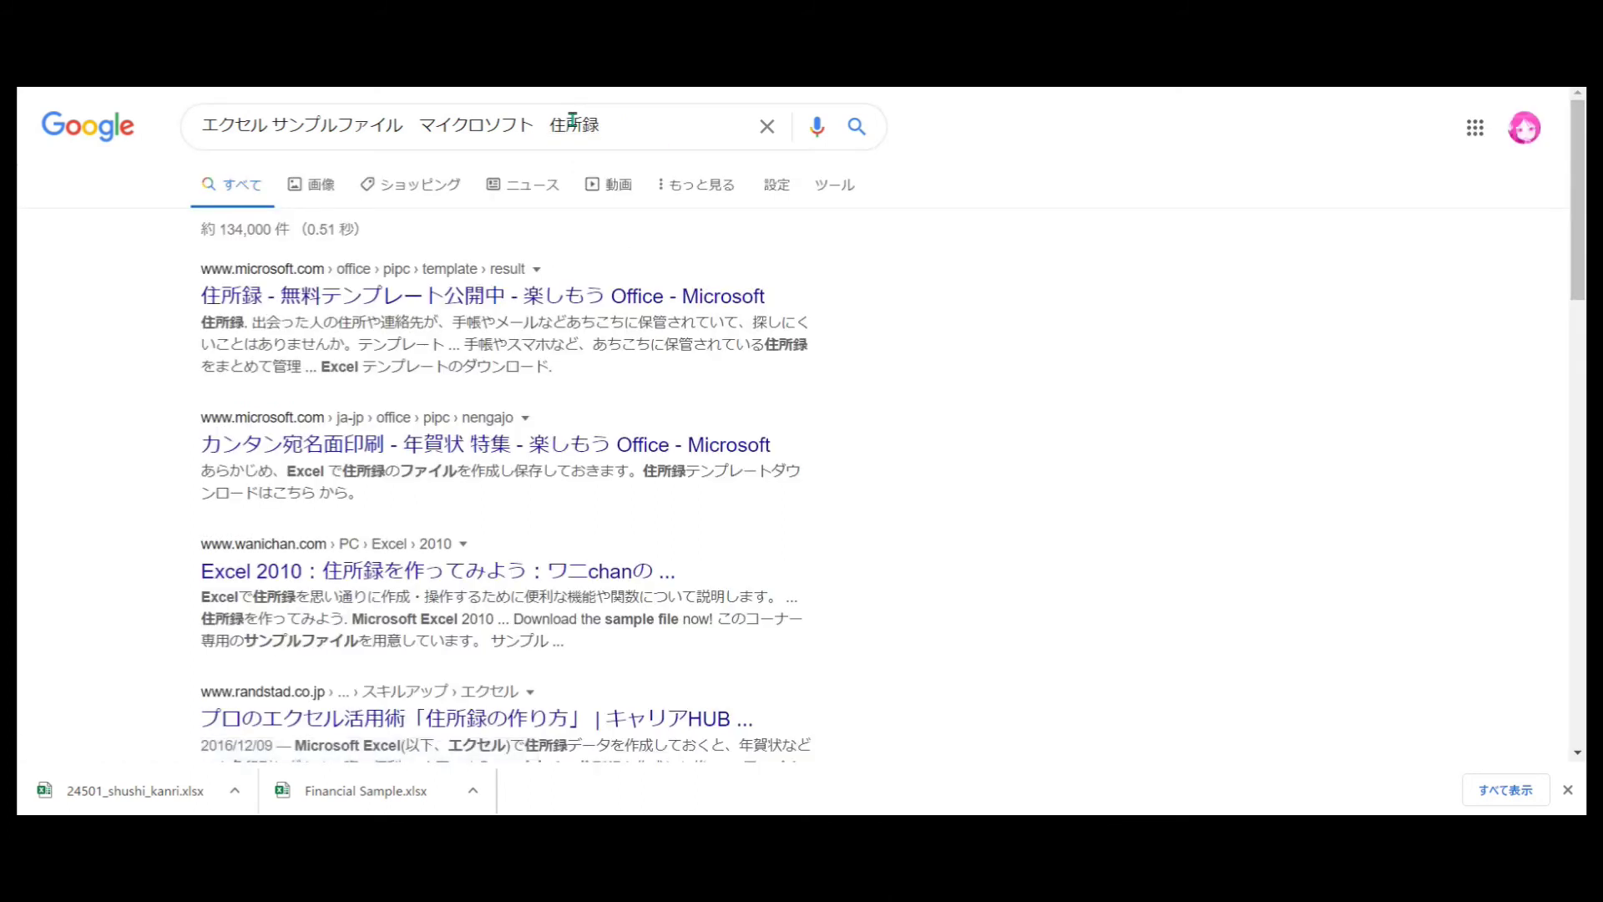
left_click(574, 302)
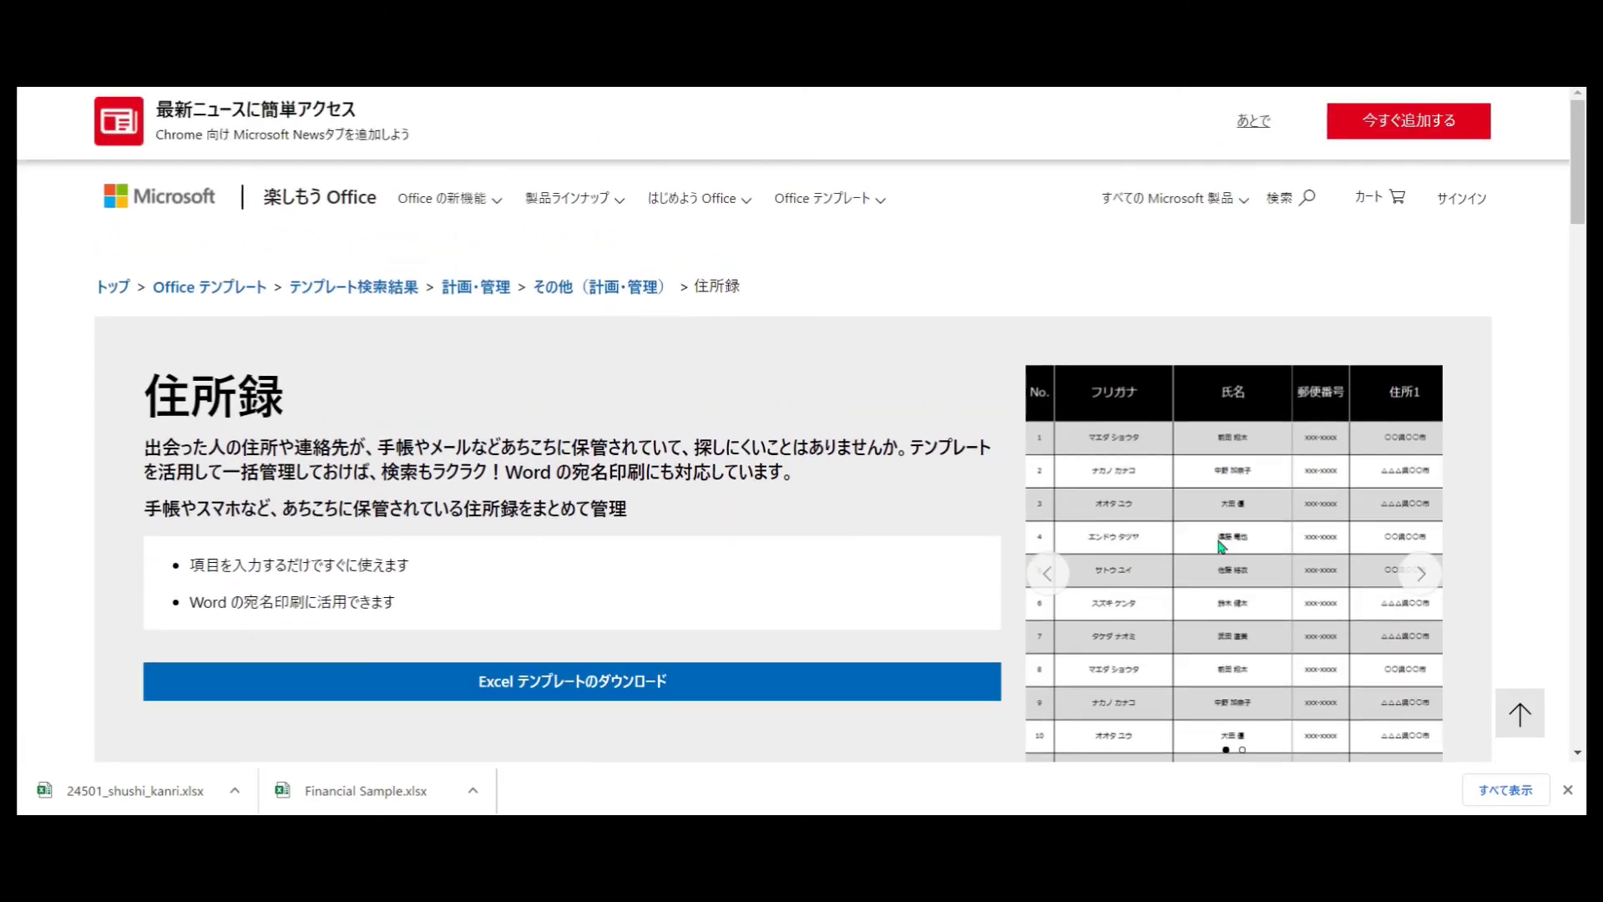
- Save the Excel テンプレートのダウンロード link as 24281_address_list.xlsx, choosing 継続 on the blocked download
scroll(1218, 547, "down", 3)
right_click(553, 478)
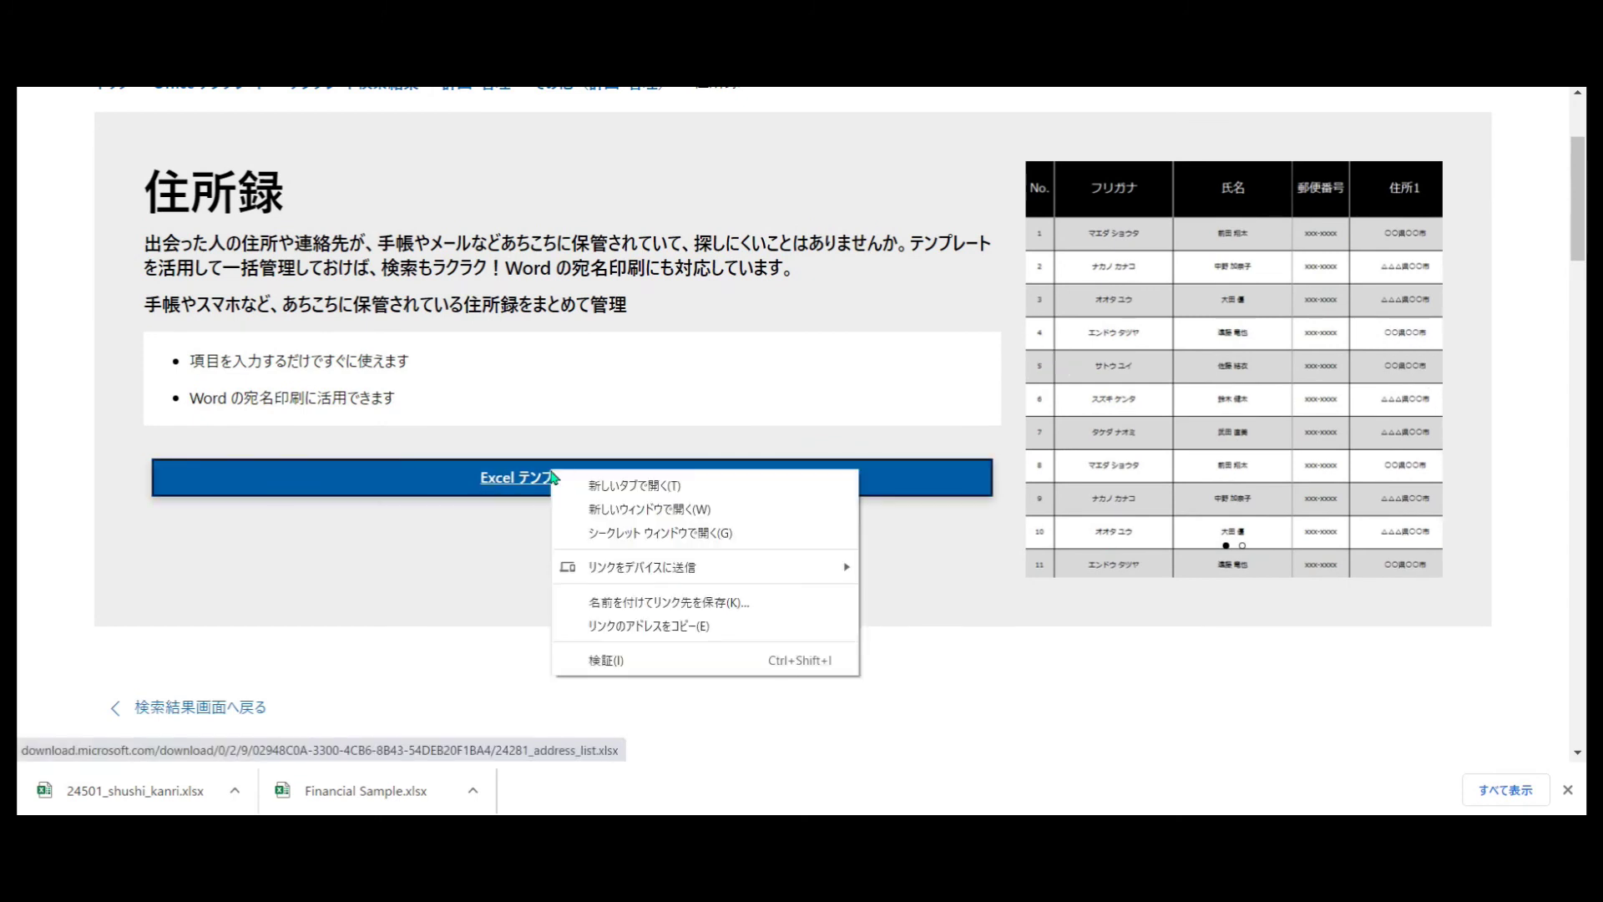
left_click(636, 602)
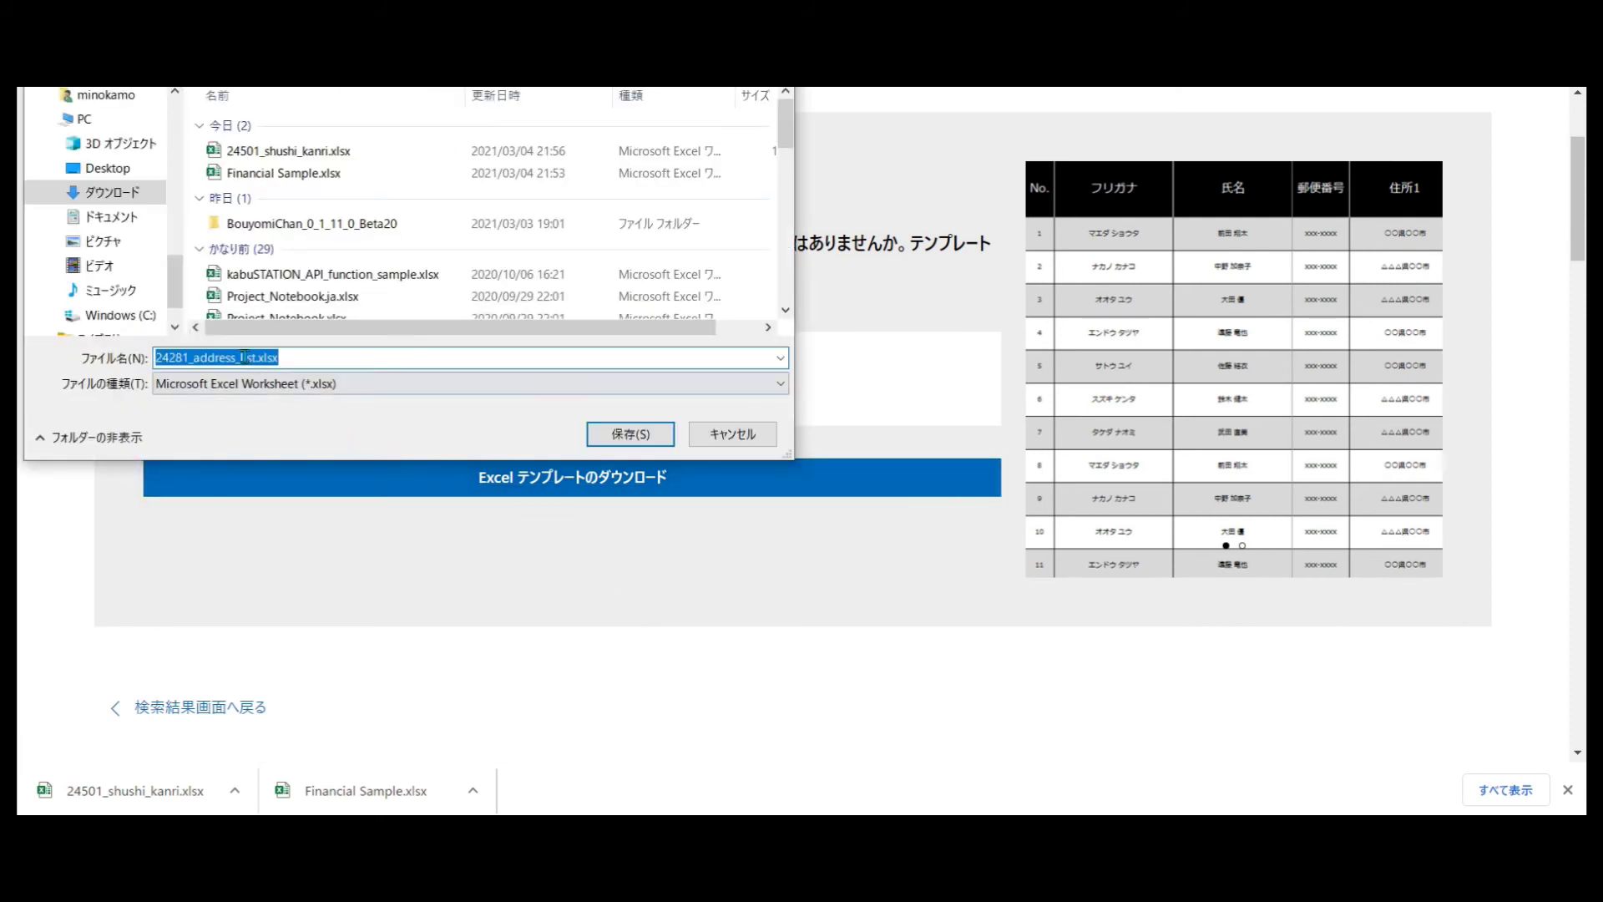
left_click(651, 433)
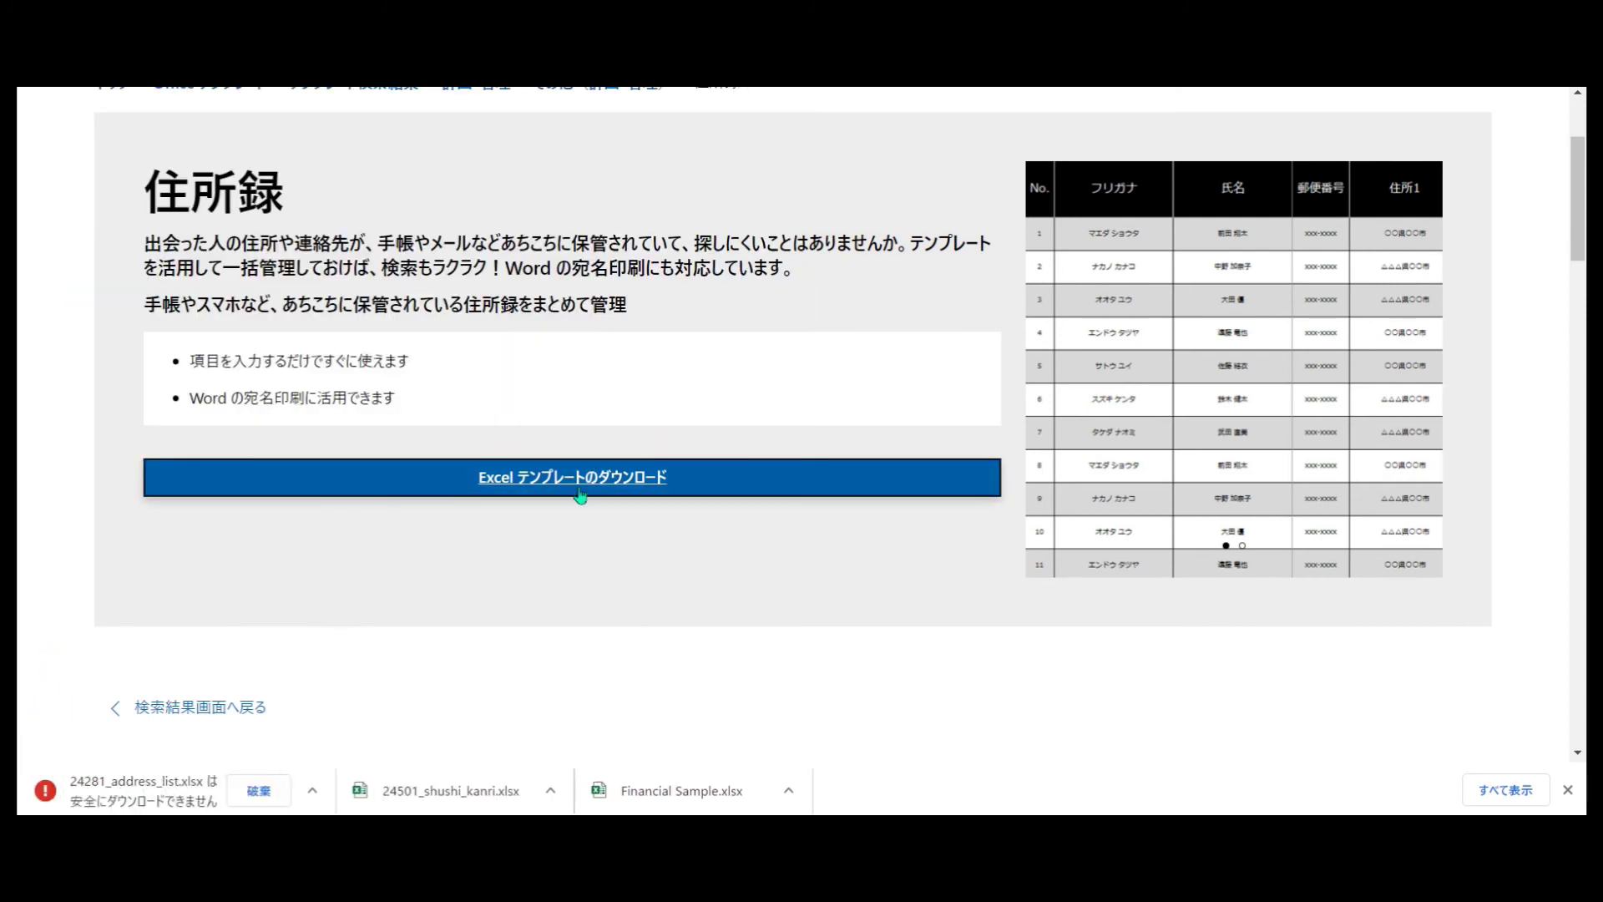
left_click(326, 790)
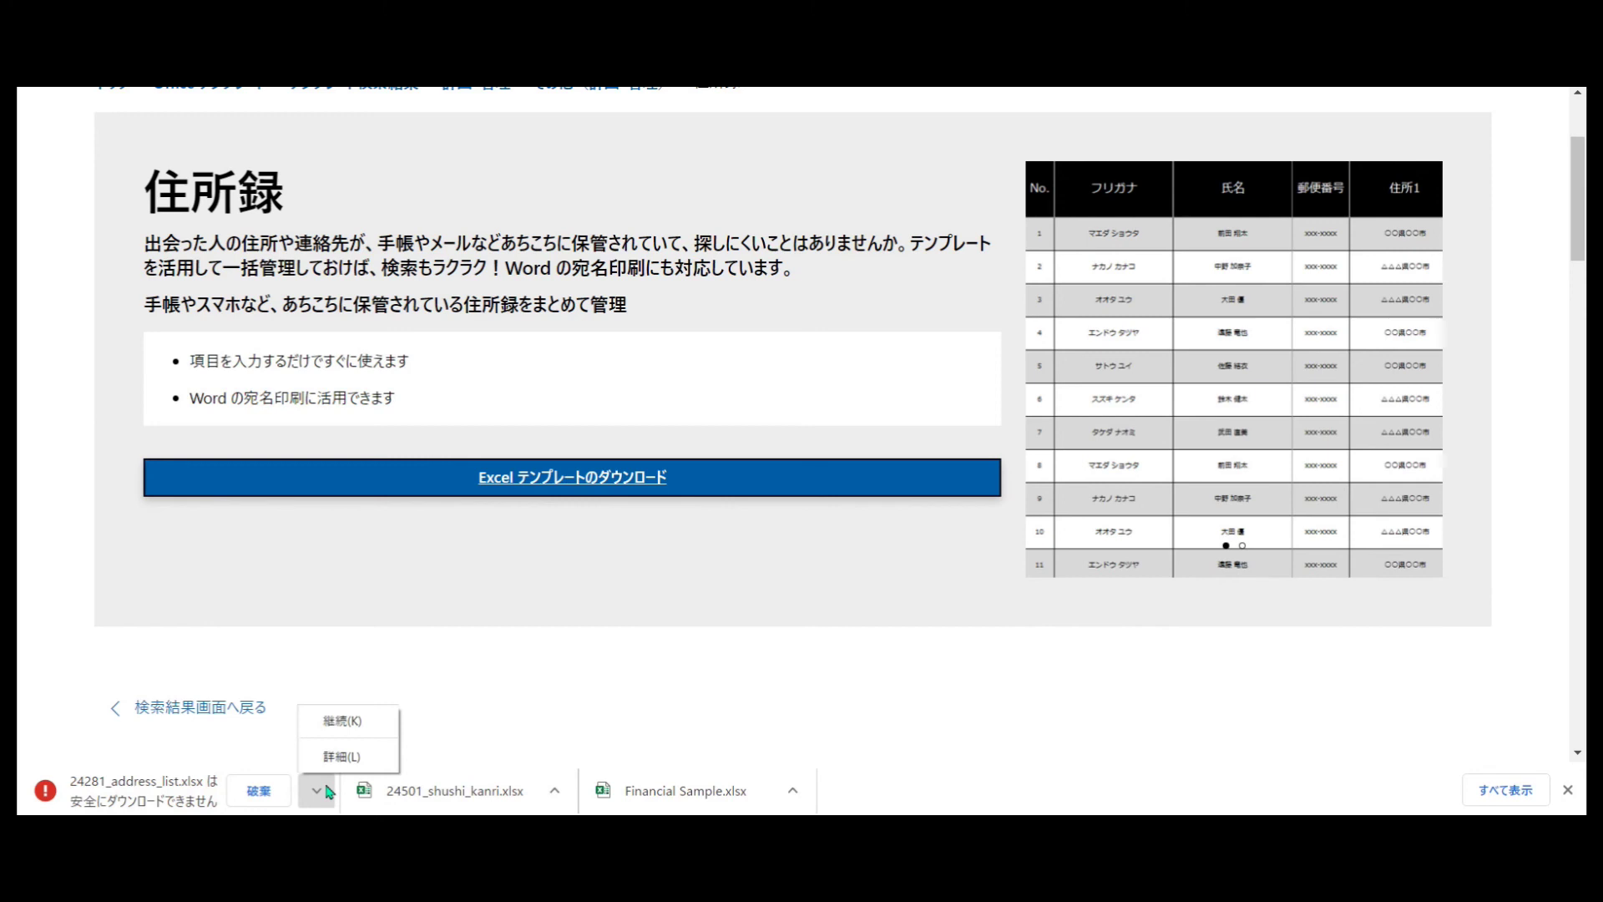
left_click(344, 723)
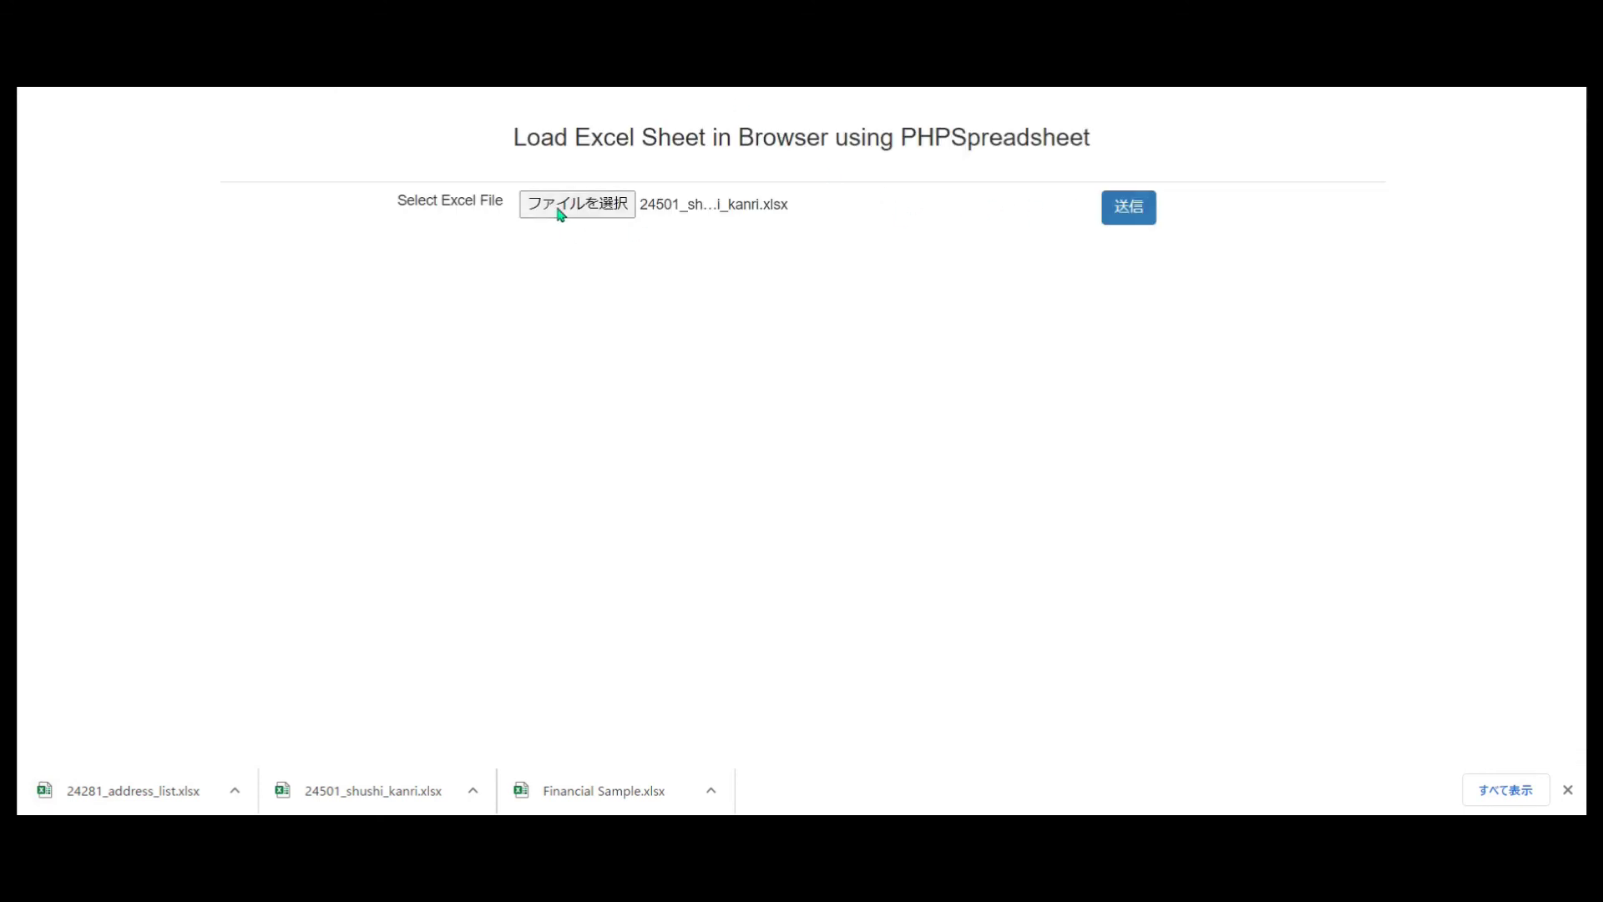
- Pick 24281_address_list.xlsx from Downloads and submit it on the phpexcel page
left_click(562, 211)
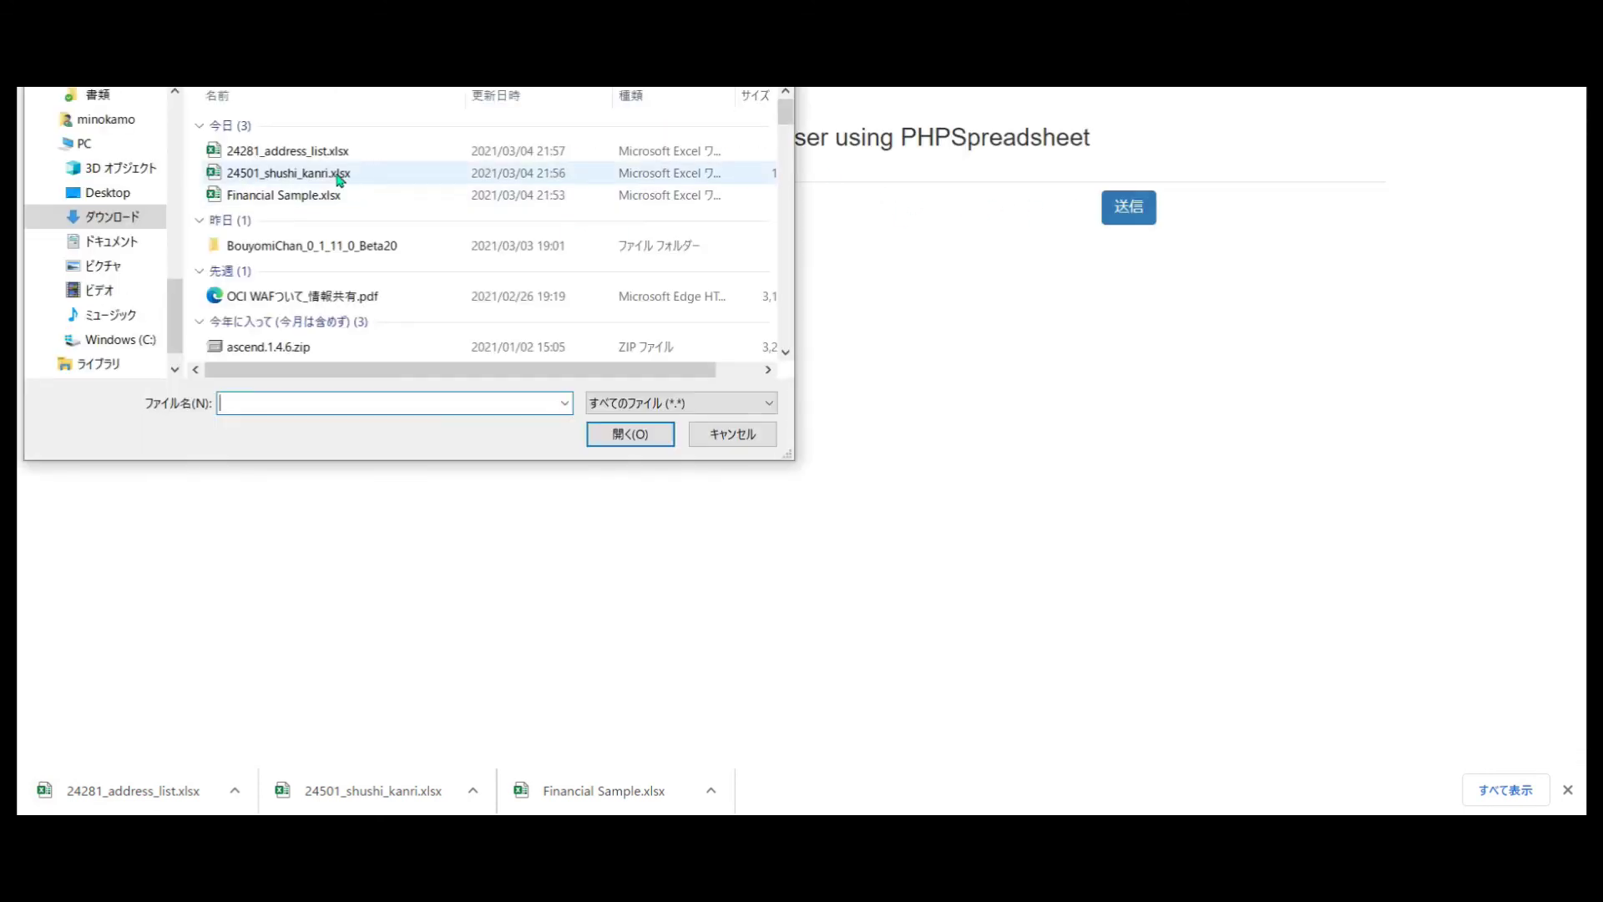
left_click(334, 152)
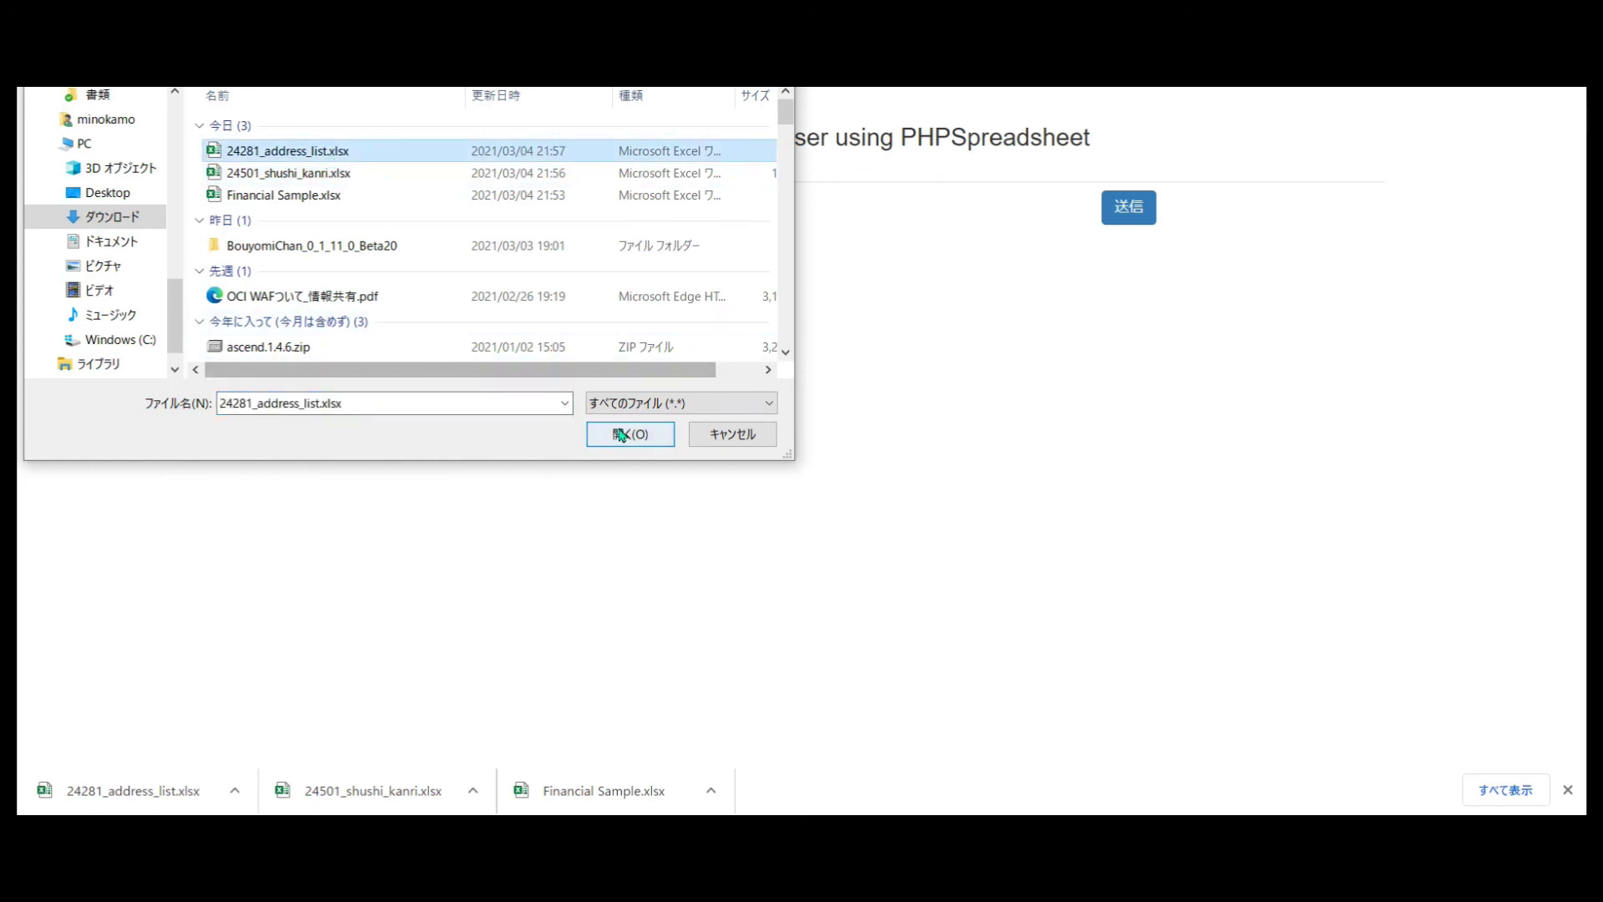
left_click(625, 434)
left_click(1125, 224)
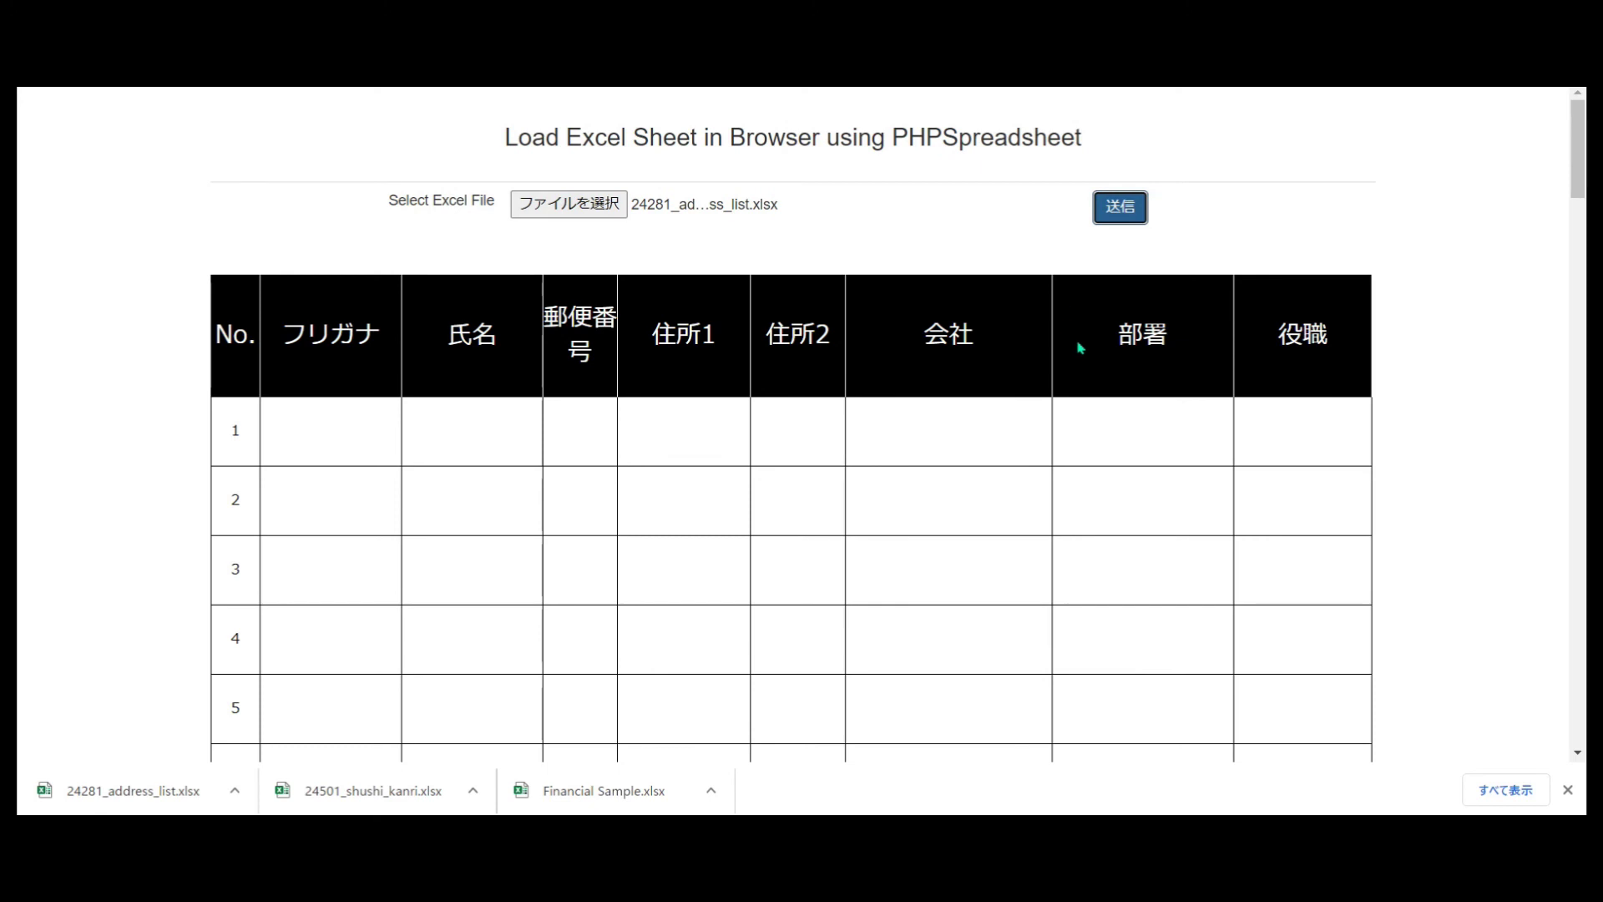
- Scroll through the rendered address table with its No., フリガナ and 氏名 headings
scroll(1080, 348, "down", 3)
scroll(1080, 347, "down", 6)
scroll(1080, 347, "down", 4)
scroll(1081, 347, "down", 10)
scroll(1080, 347, "down", 8)
scroll(1080, 347, "down", 7)
scroll(1080, 347, "down", 4)
scroll(1082, 348, "up", 10)
scroll(1082, 347, "up", 10)
scroll(1081, 347, "up", 8)
scroll(1081, 347, "up", 8)
scroll(1082, 347, "up", 7)
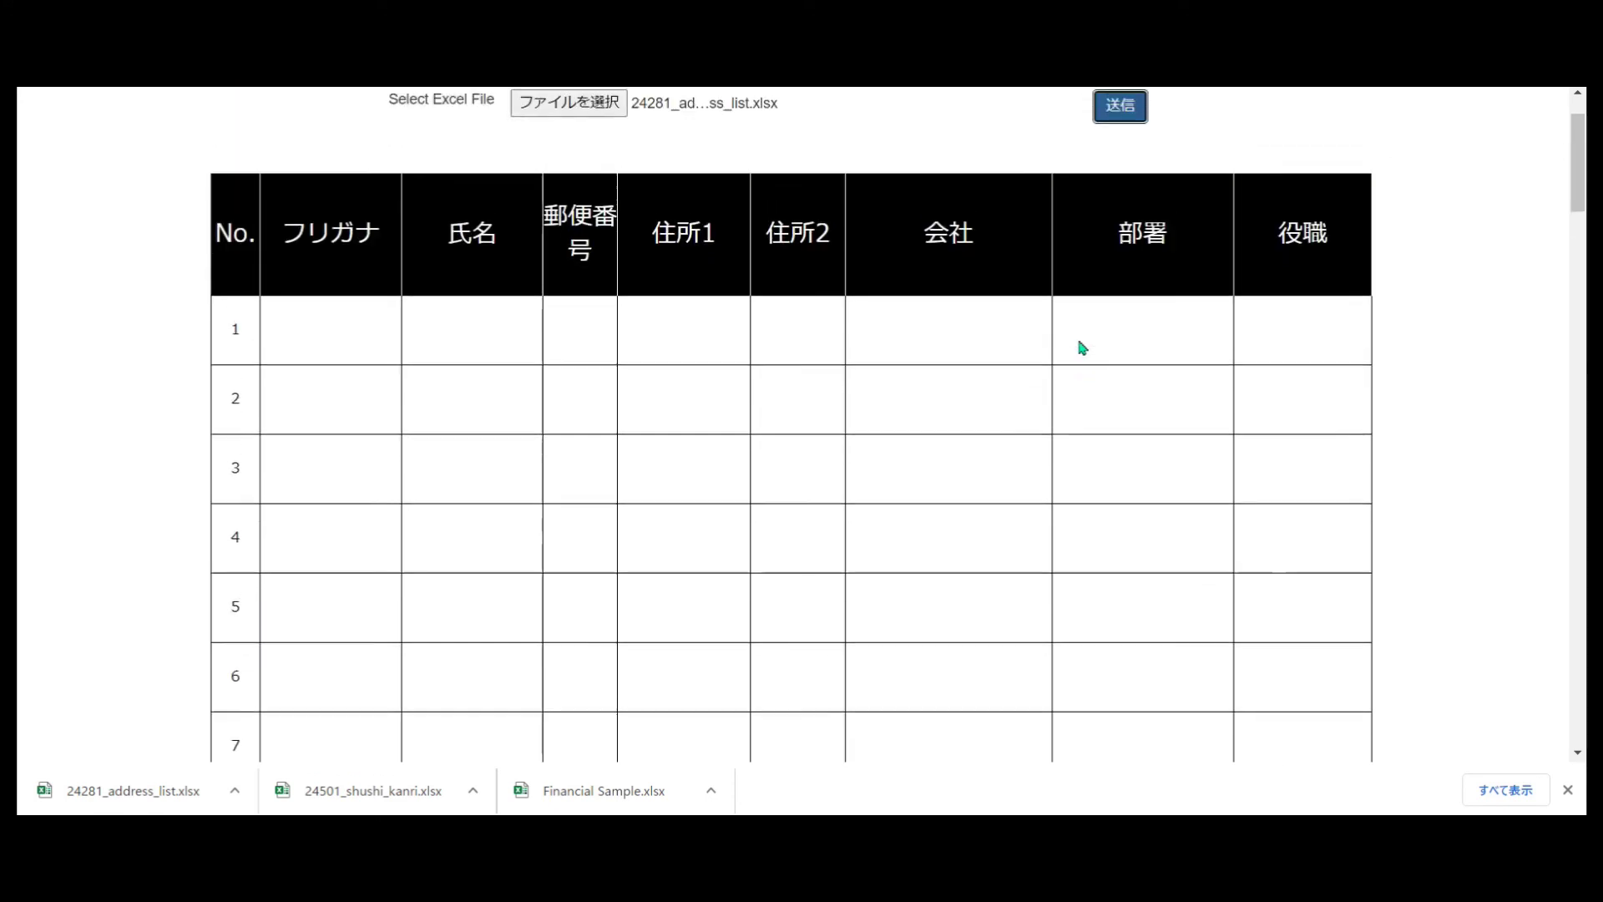
scroll(1082, 347, "up", 1)
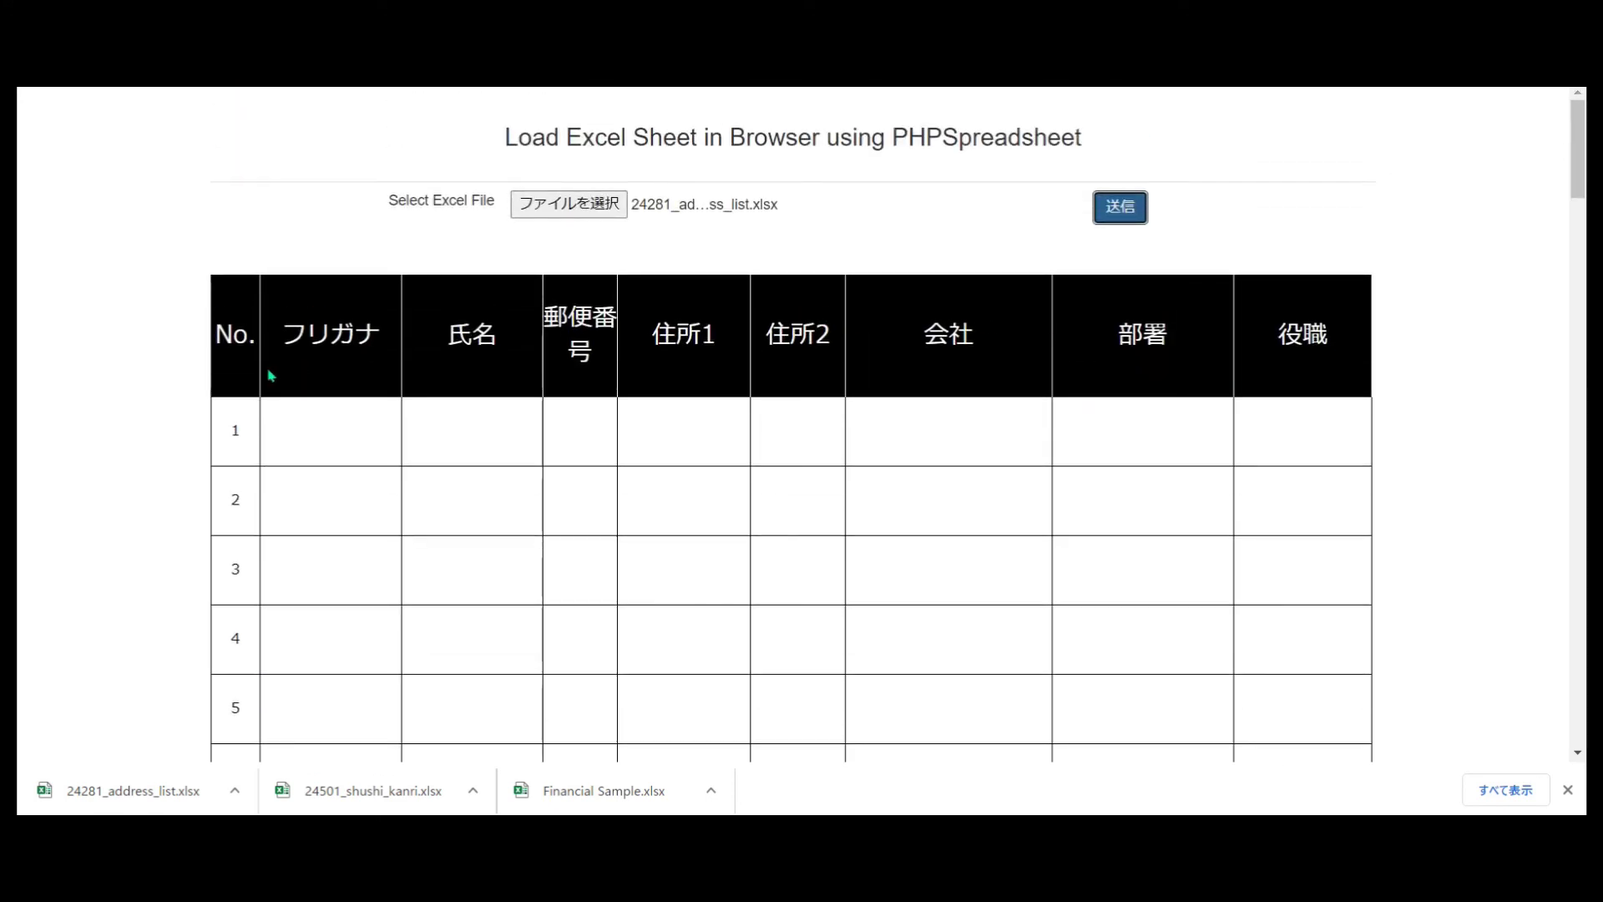